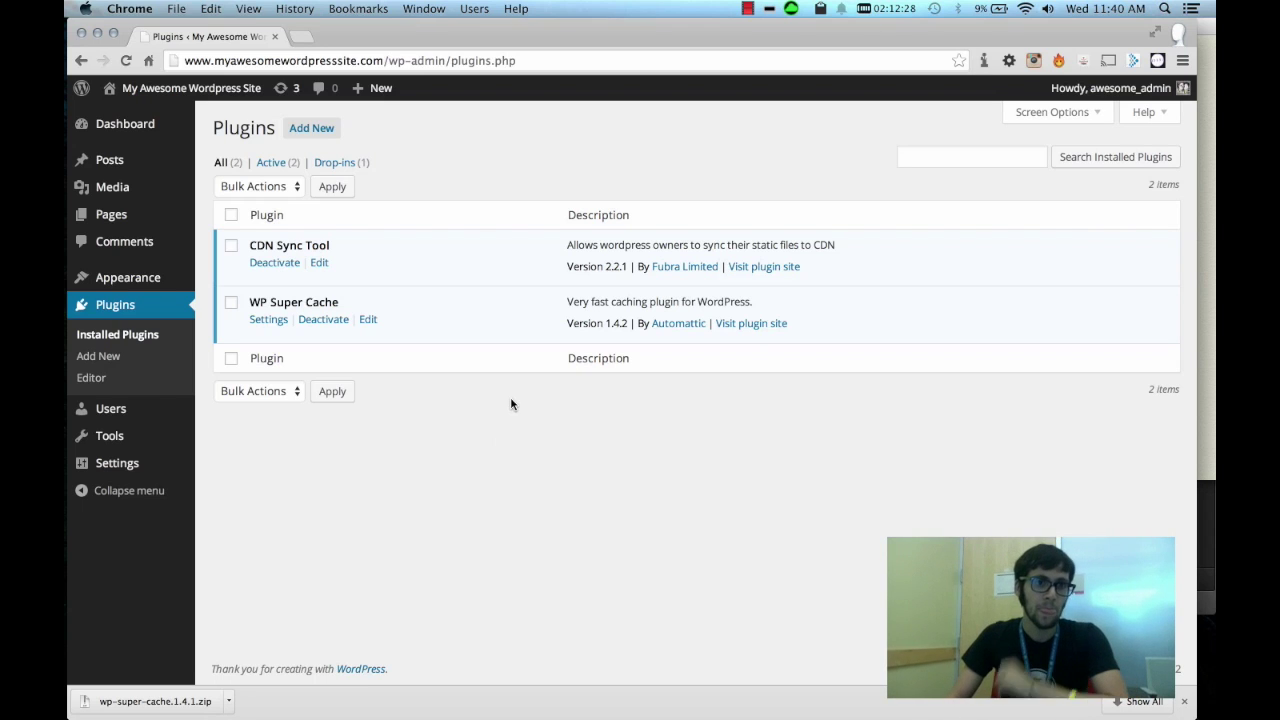
{"action": "triple_click", "coordinate": [312, 303]}
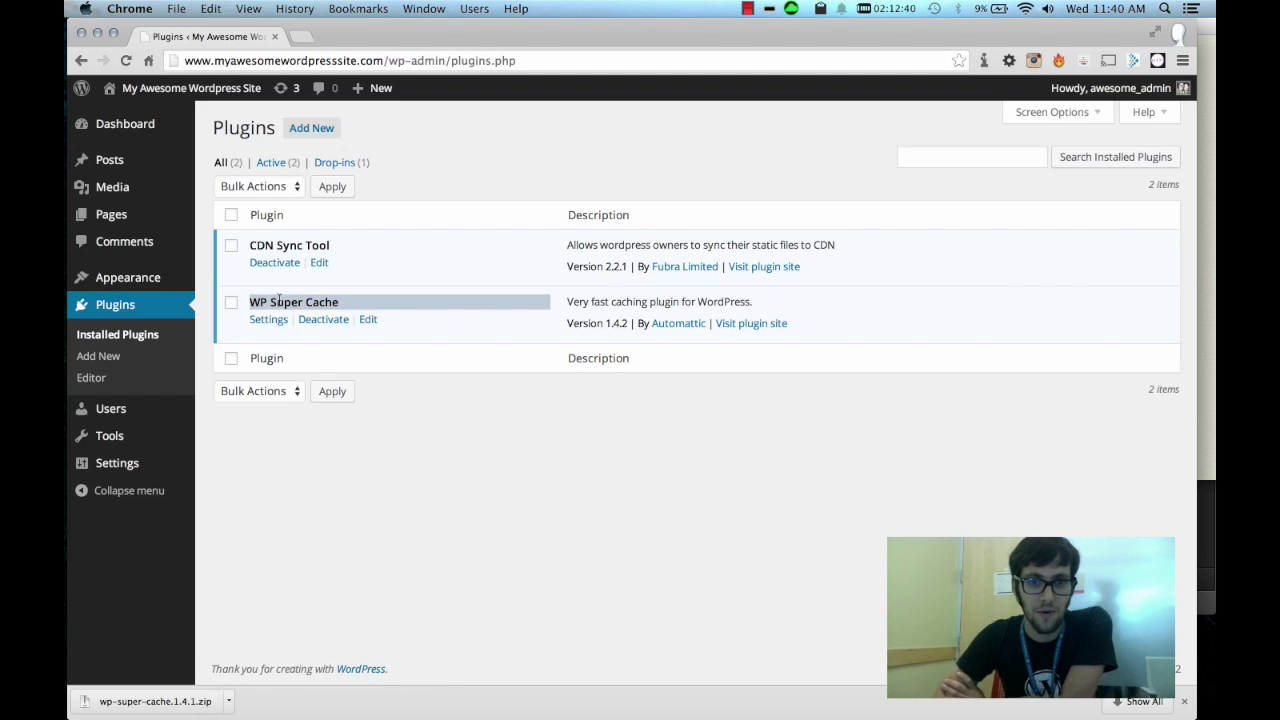
{"action": "triple_click", "coordinate": [313, 250]}
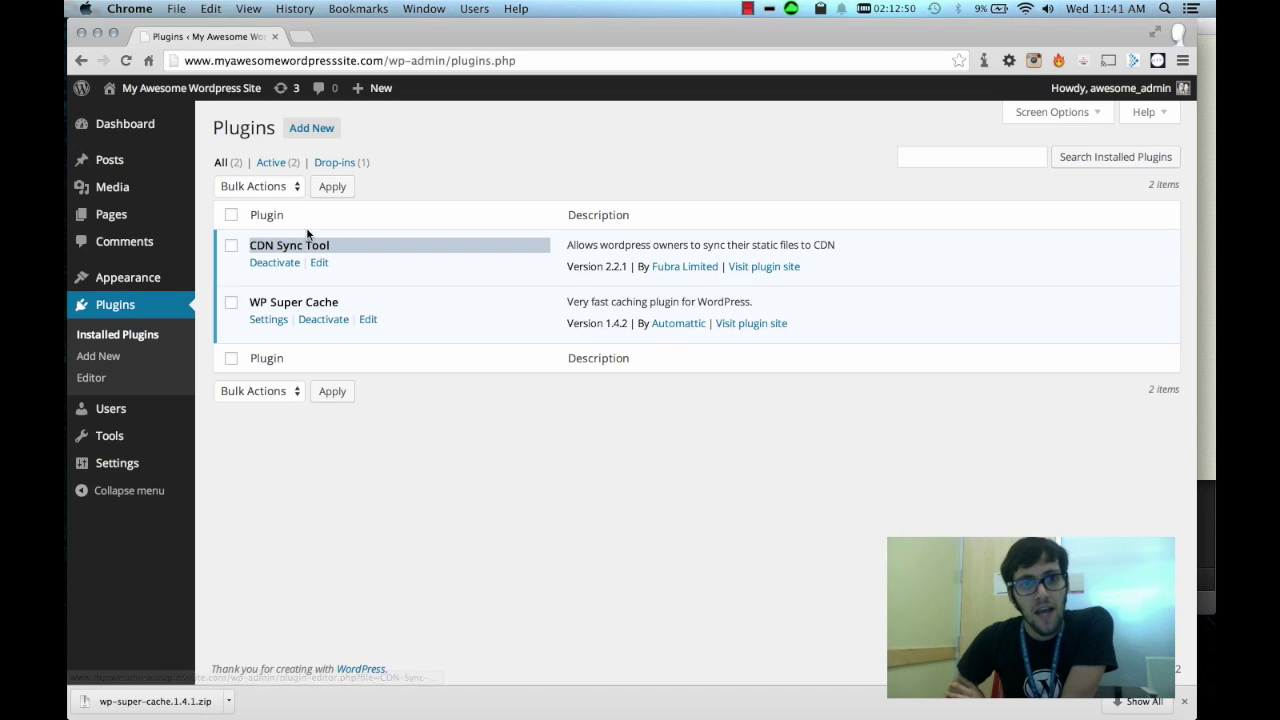
{"action": "triple_click", "coordinate": [289, 245]}
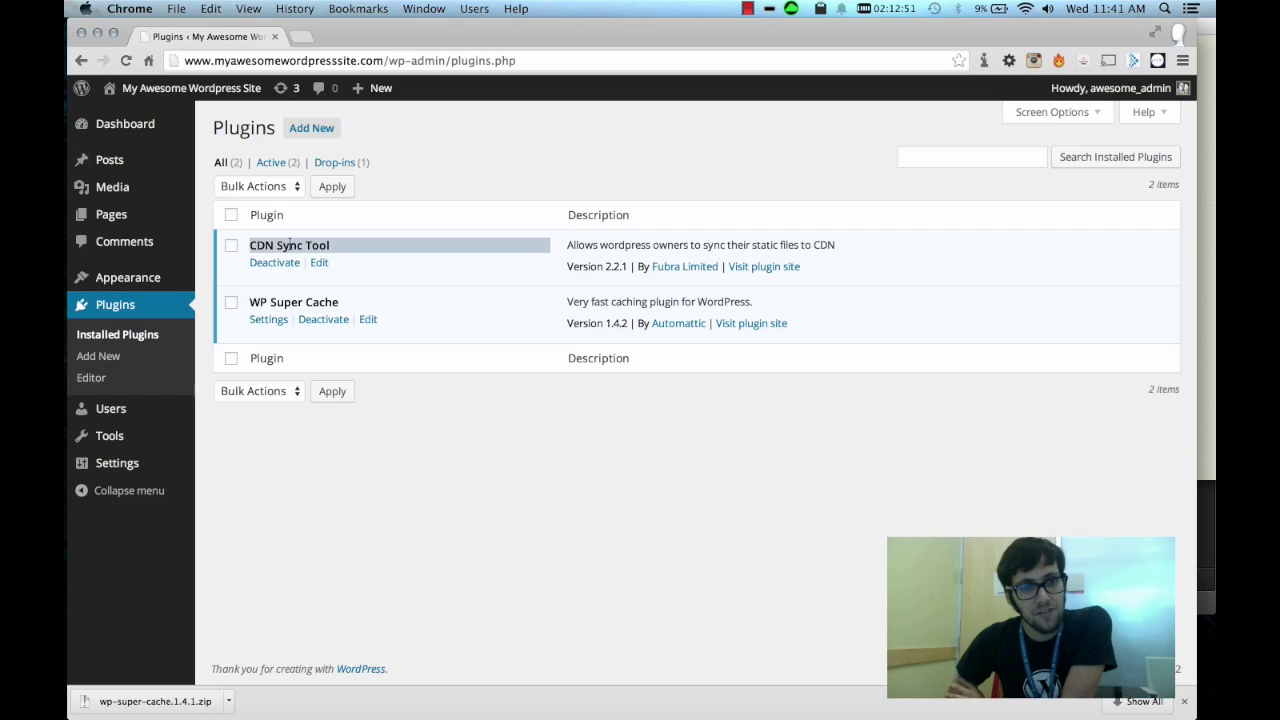
{"action": "left_click", "coordinate": [302, 132]}
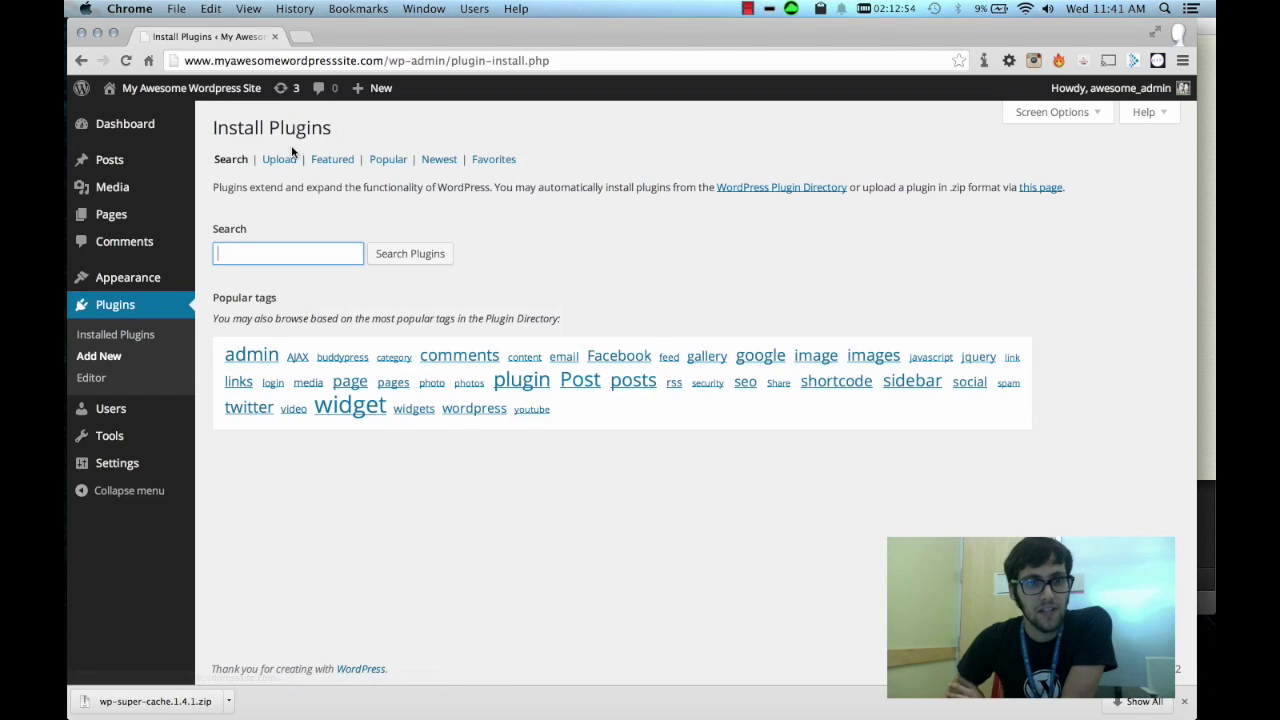
{"action": "left_click", "coordinate": [284, 162]}
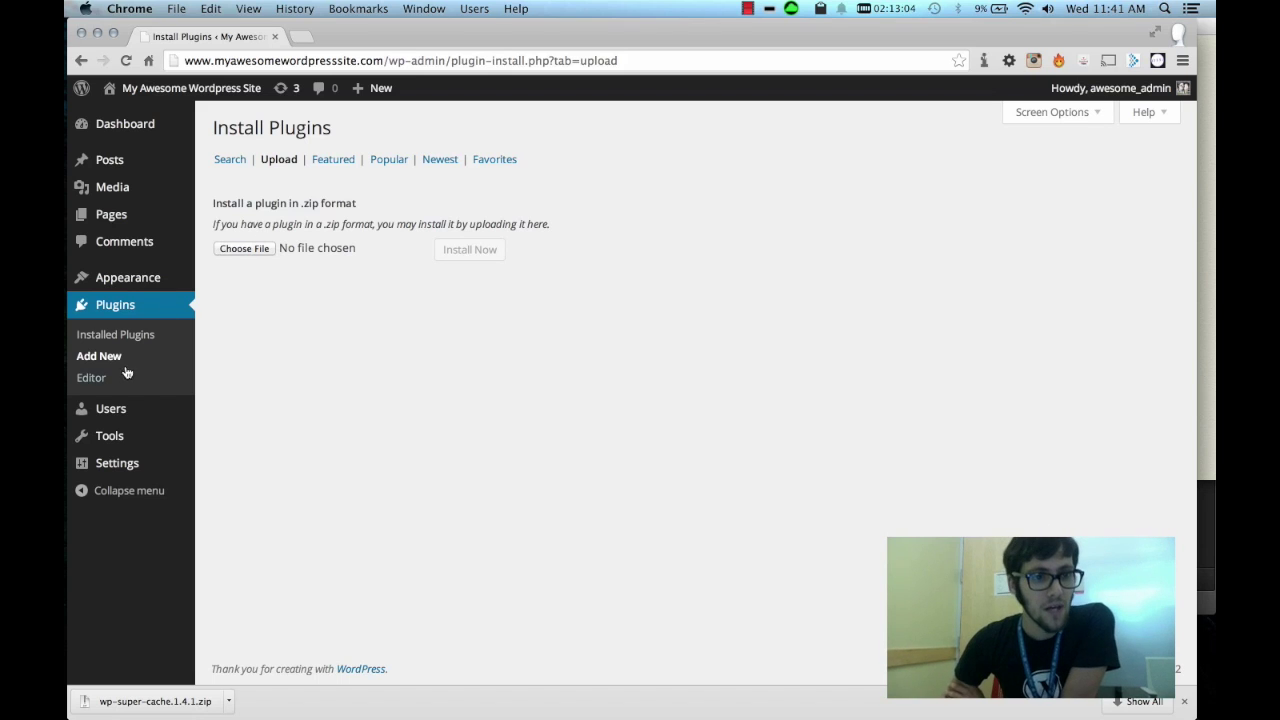
{"action": "left_click", "coordinate": [112, 309]}
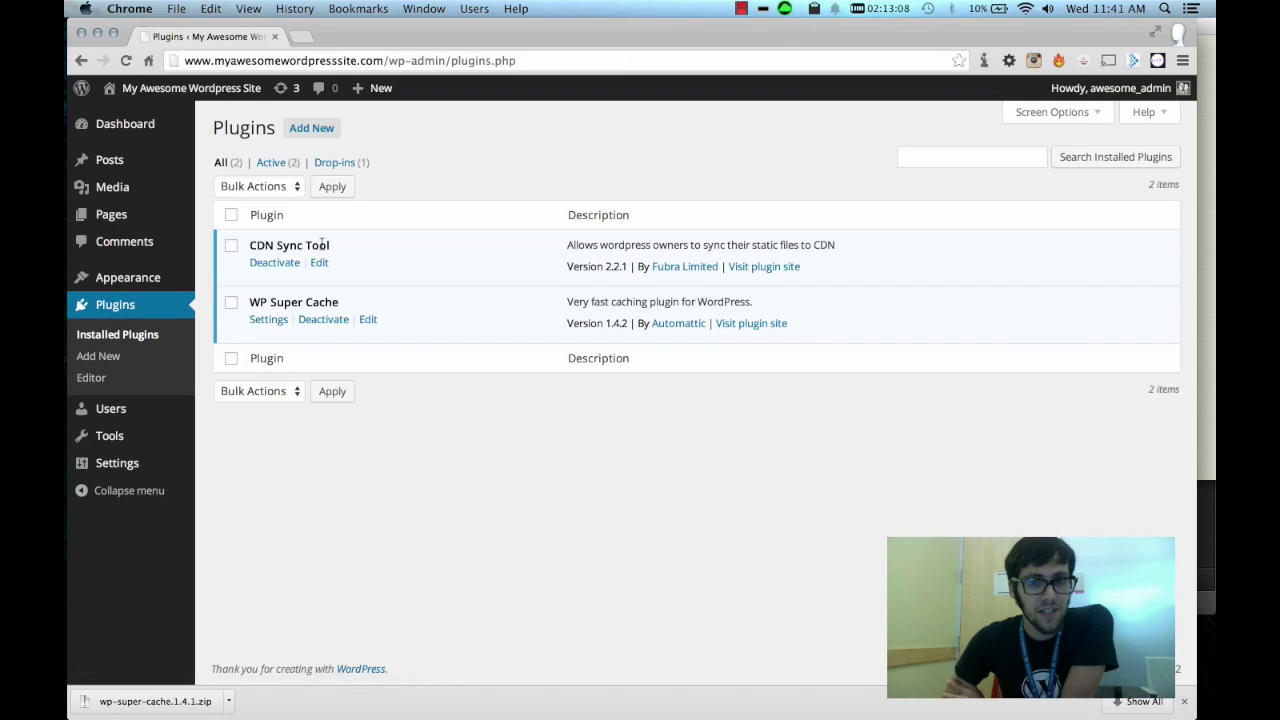
- Open the CDN Sync Tool settings and switch to its CDN options
{"action": "mouse_move", "coordinate": [140, 463]}
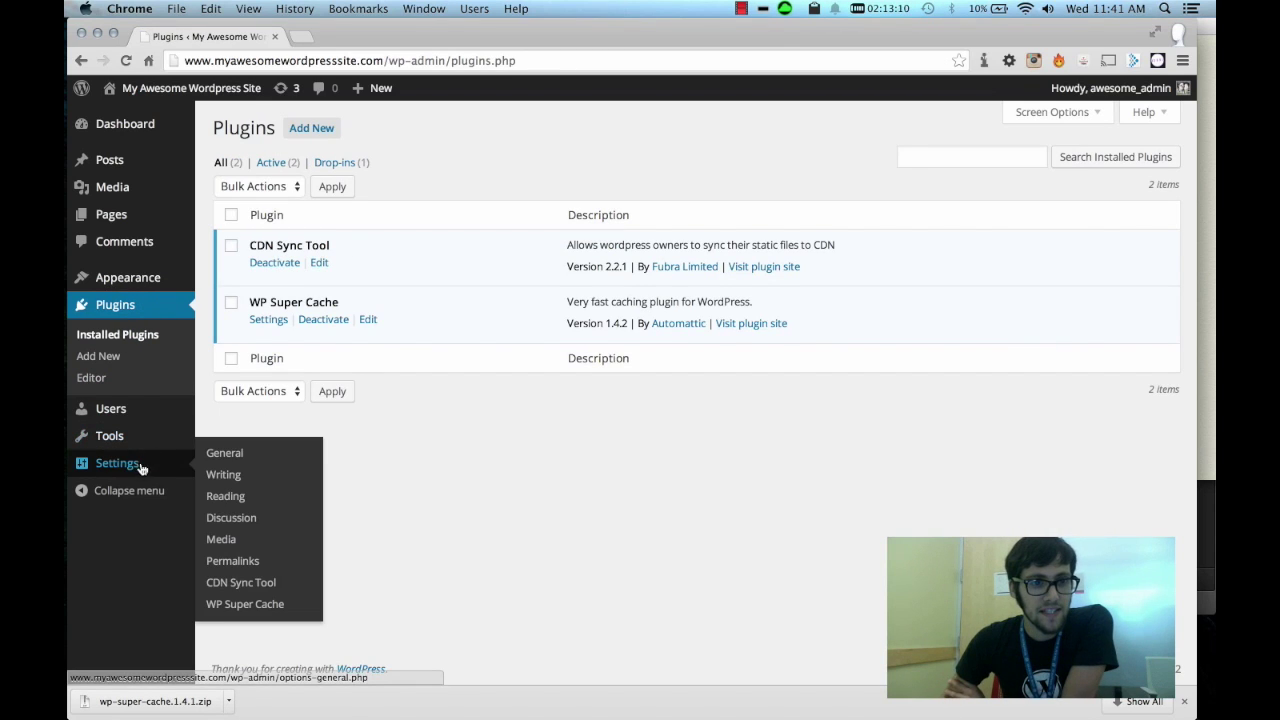
{"action": "left_click", "coordinate": [250, 586]}
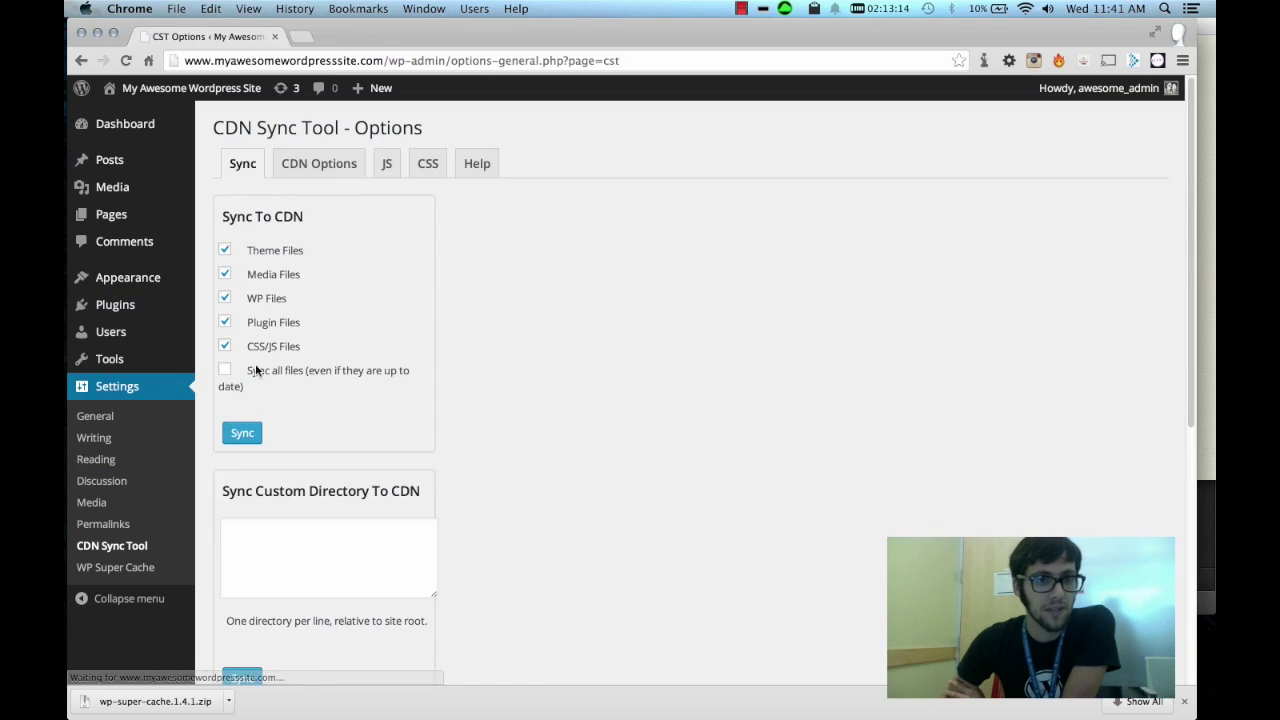
{"action": "scroll", "coordinate": [352, 610], "scroll_direction": "down", "scroll_amount": 5}
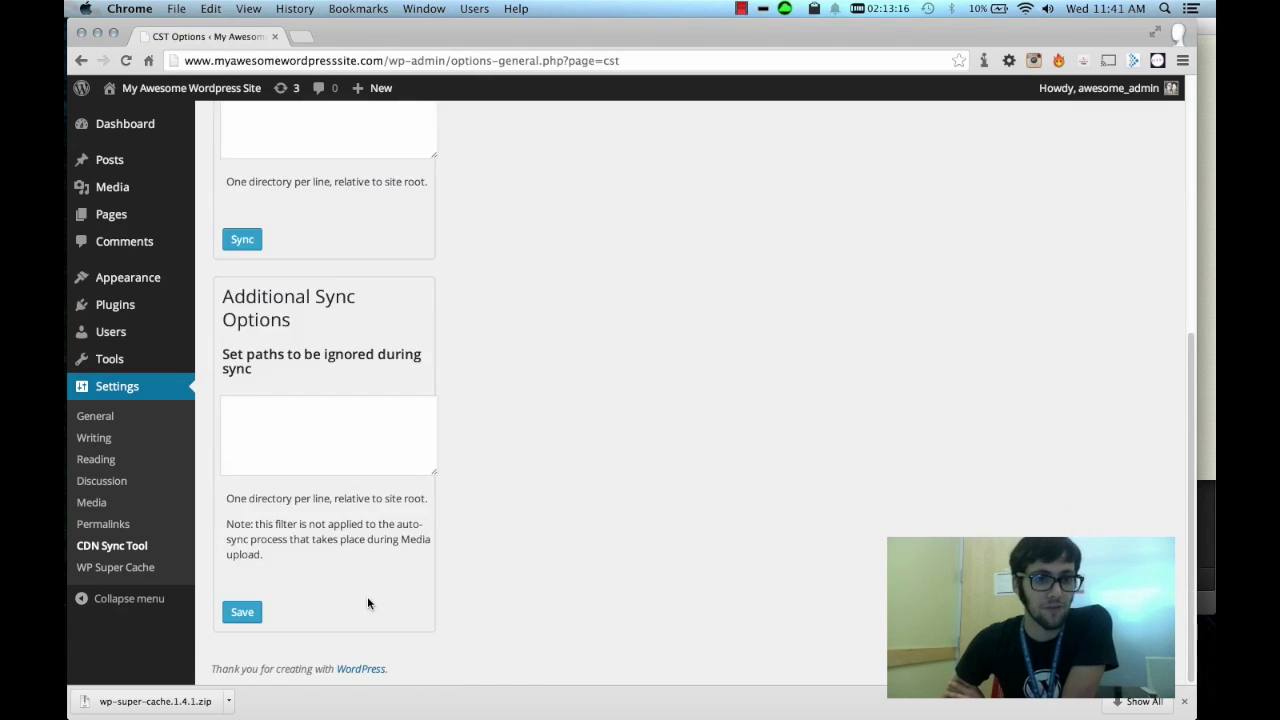
{"action": "scroll", "coordinate": [367, 596], "scroll_direction": "up", "scroll_amount": 5}
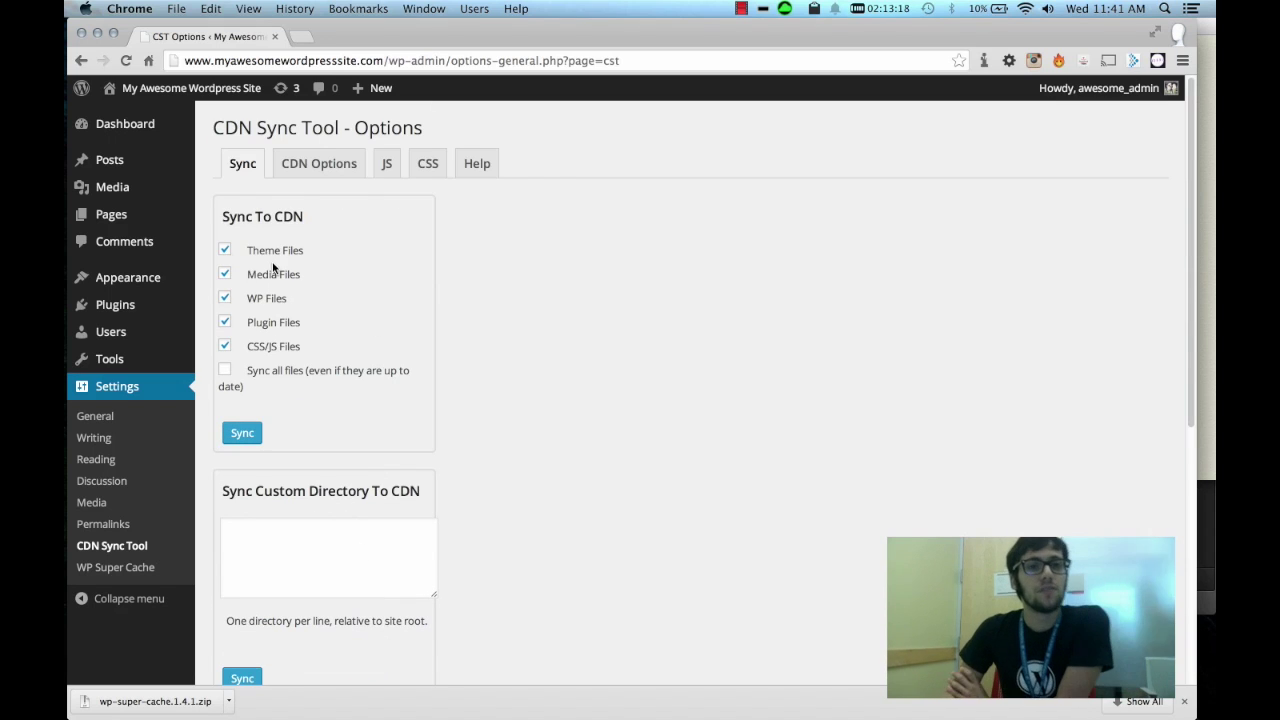
{"action": "left_click", "coordinate": [320, 167]}
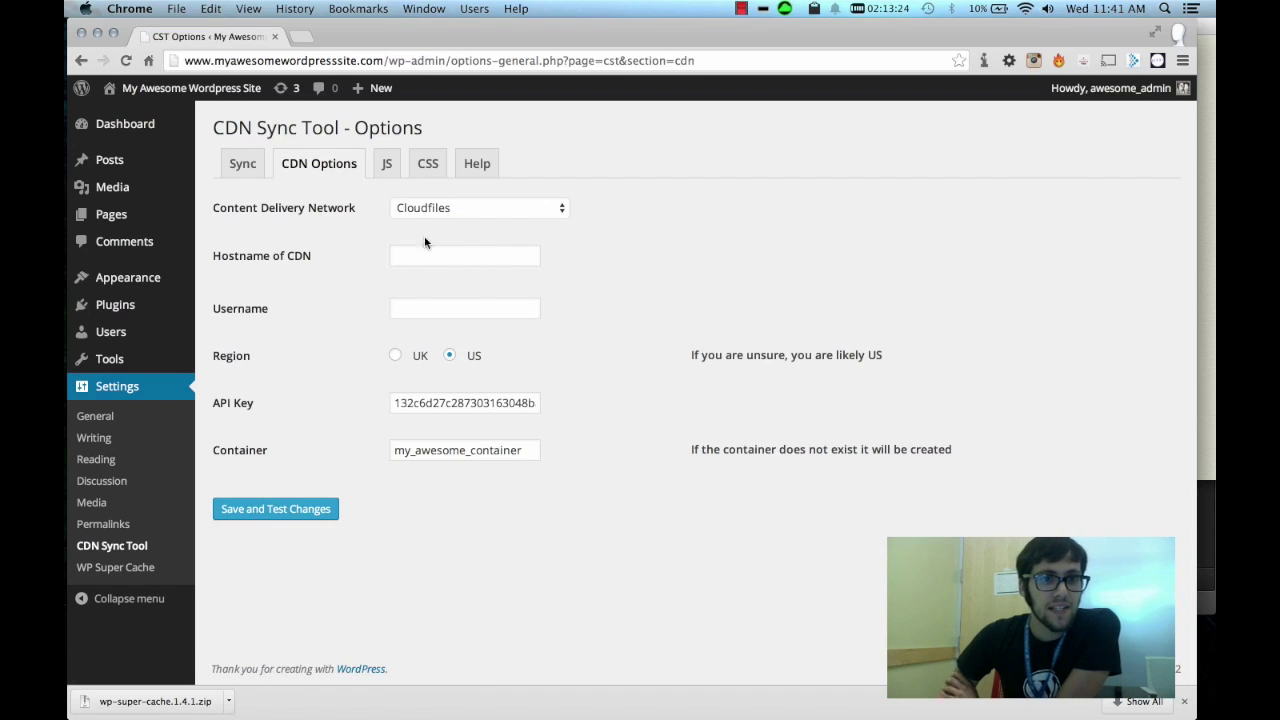
- Keep Cloudfiles as the content delivery network, then step through the Hostname and Username fields
{"action": "left_click", "coordinate": [430, 209]}
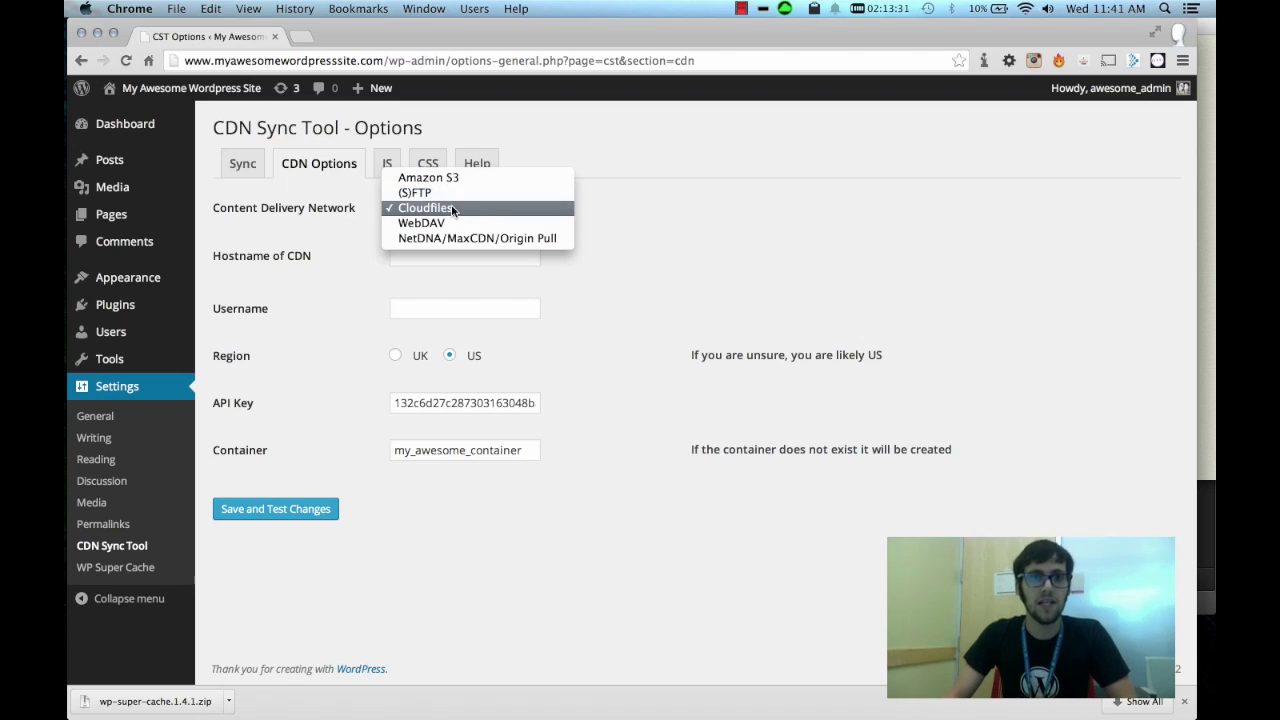
{"action": "left_click", "coordinate": [448, 208]}
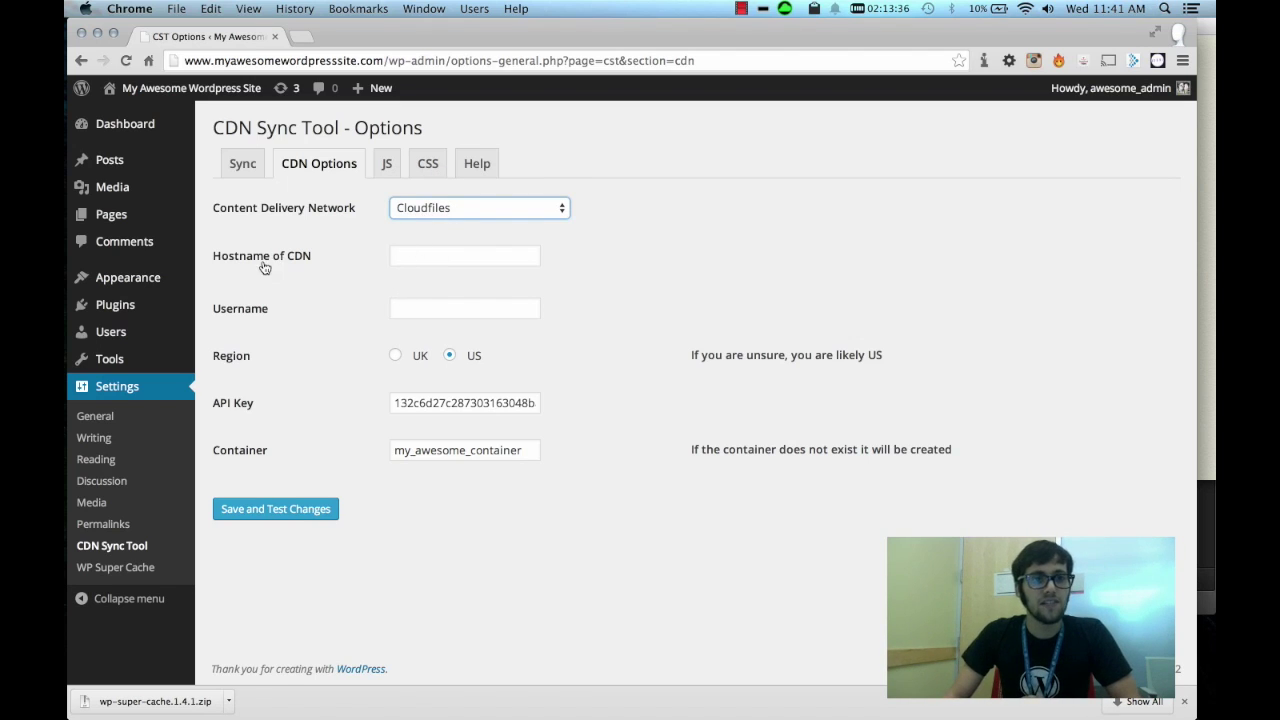
{"action": "left_click", "coordinate": [417, 257]}
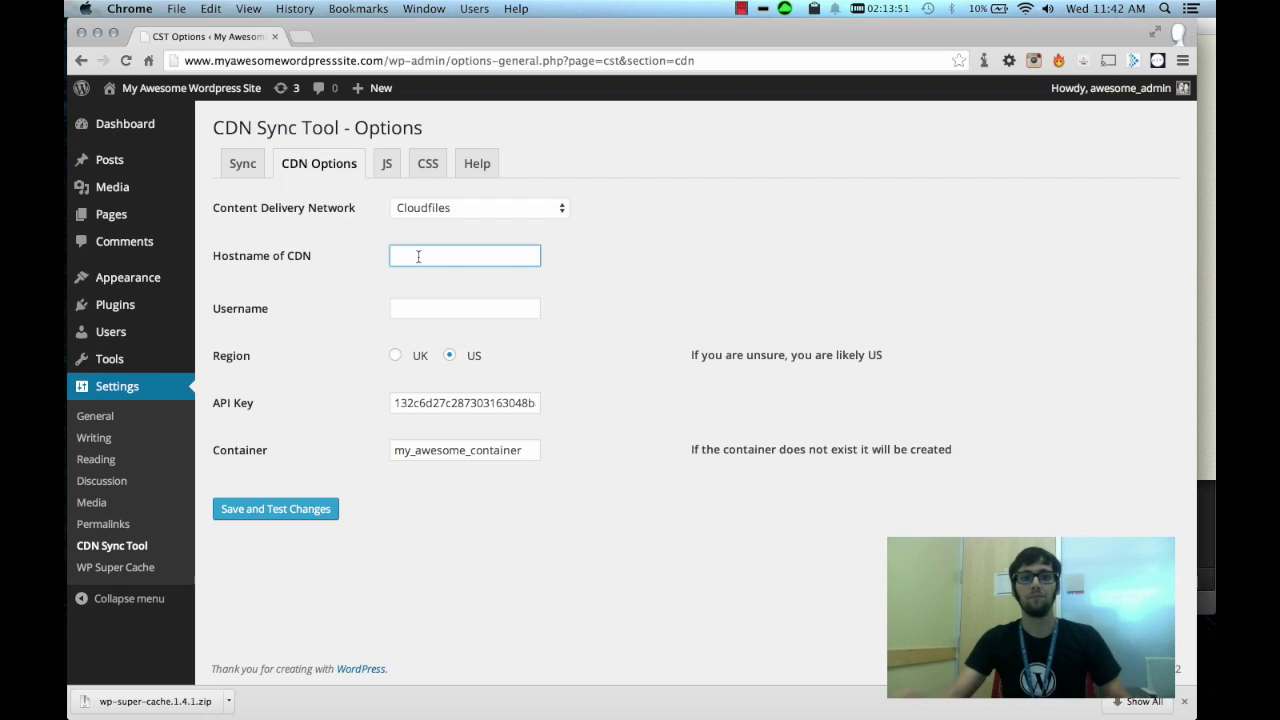
{"action": "left_click", "coordinate": [423, 307]}
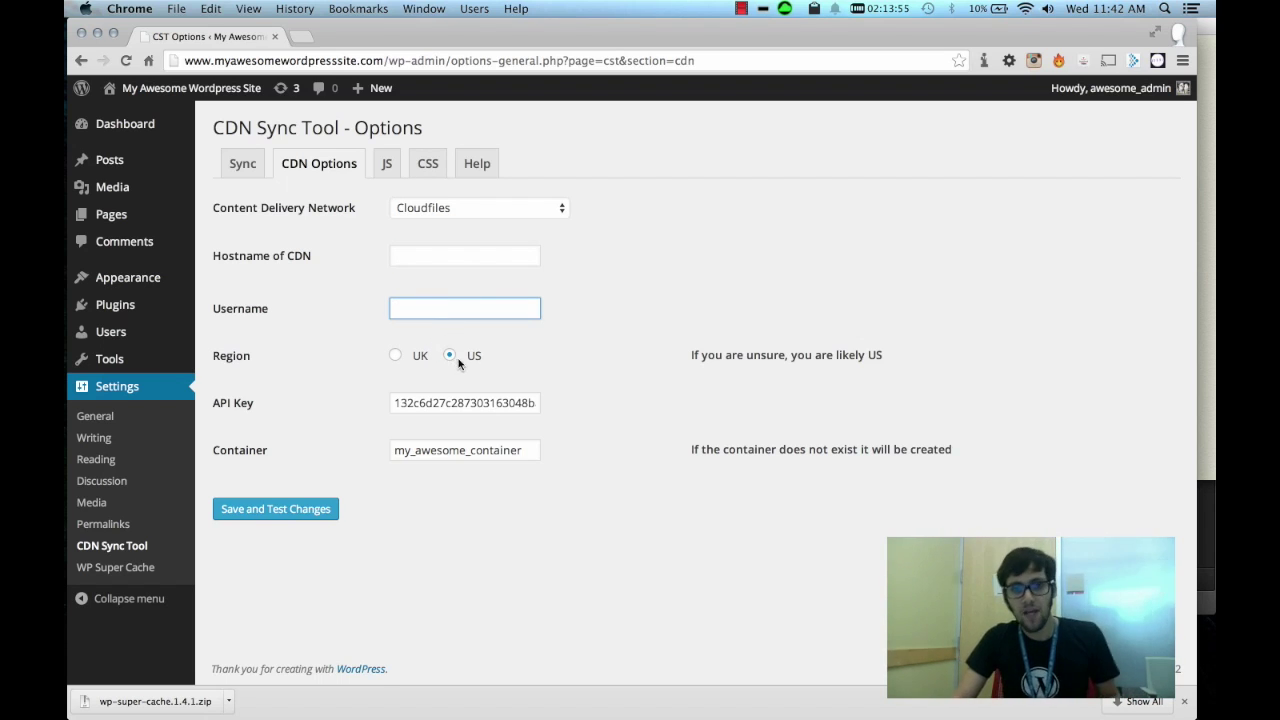
{"action": "left_click", "coordinate": [451, 357]}
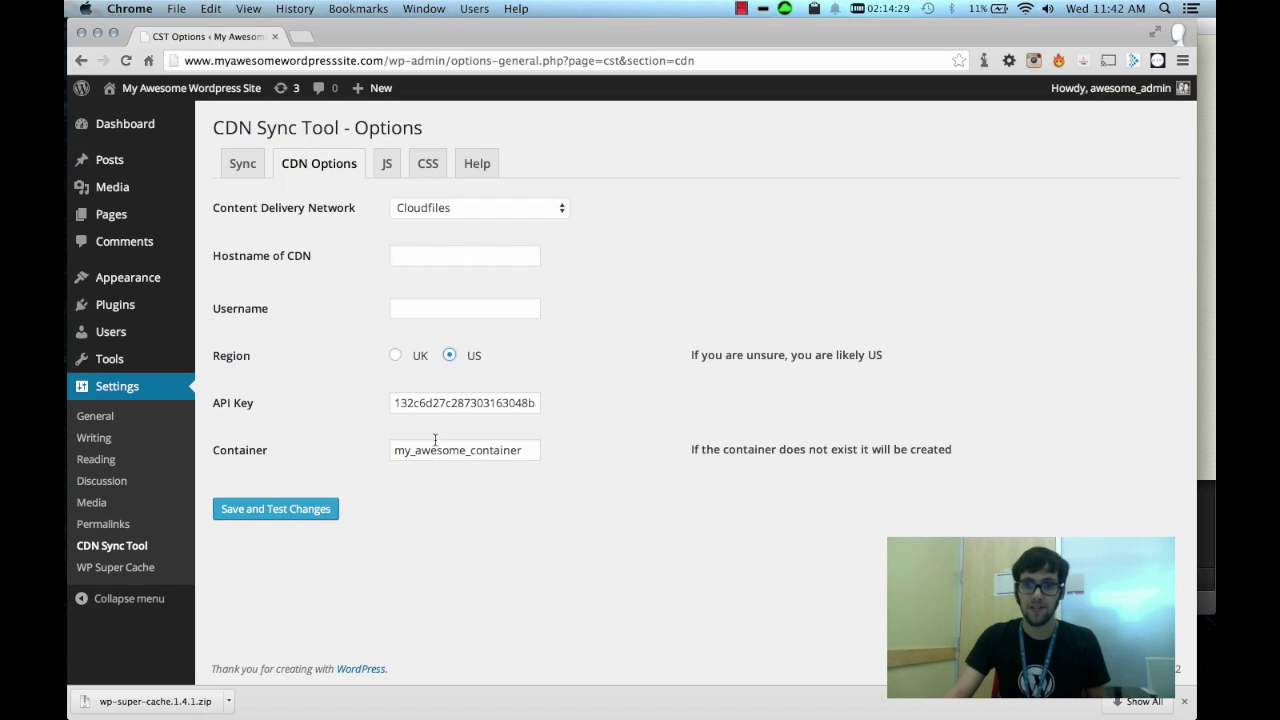
{"action": "double_click", "coordinate": [428, 453]}
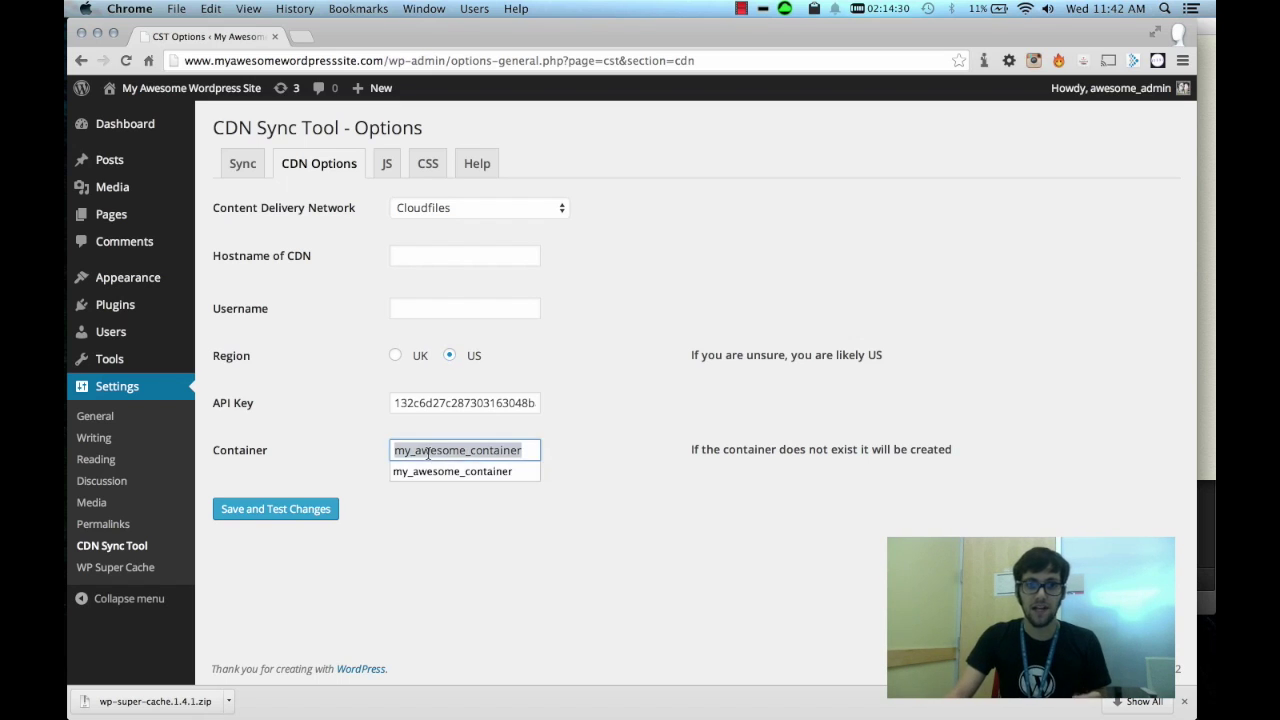
{"action": "triple_click", "coordinate": [754, 450]}
{"action": "left_click", "coordinate": [565, 541]}
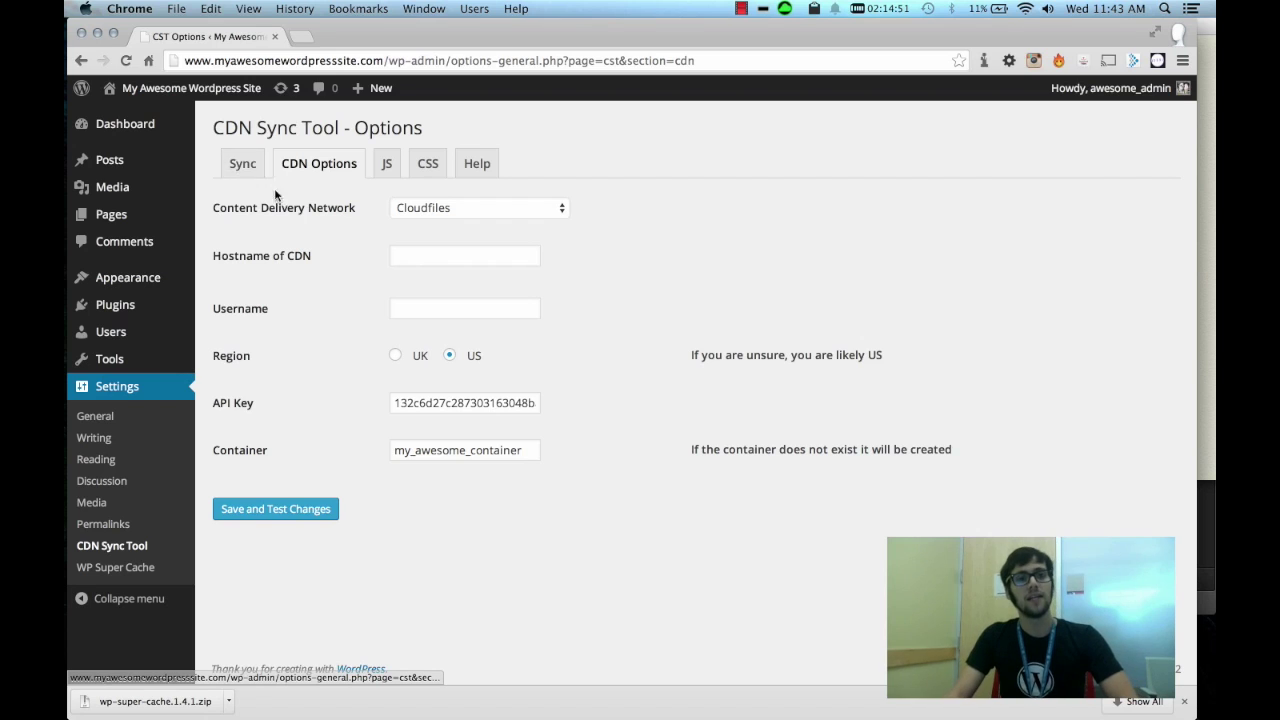
- In the Sync settings, enable syncing all files even if up to date, and start syncing to the CDN
{"action": "left_click", "coordinate": [241, 169]}
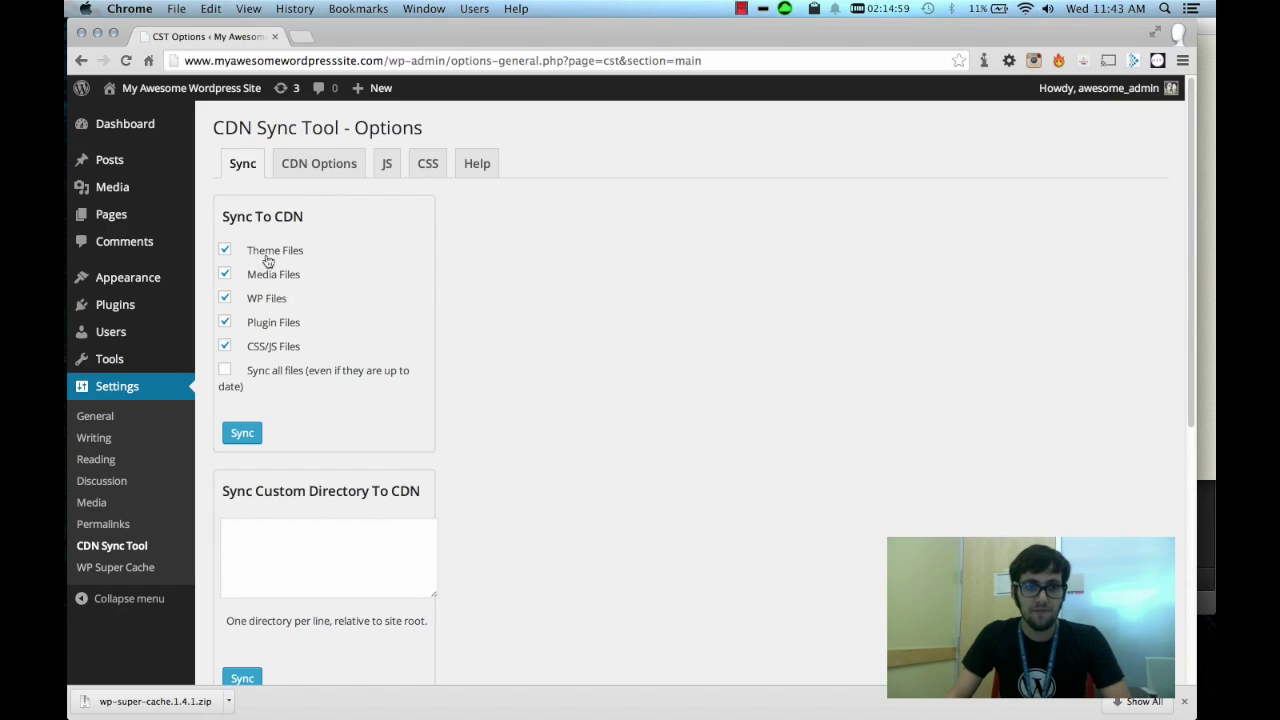
{"action": "scroll", "coordinate": [266, 300], "scroll_direction": "down", "scroll_amount": 1}
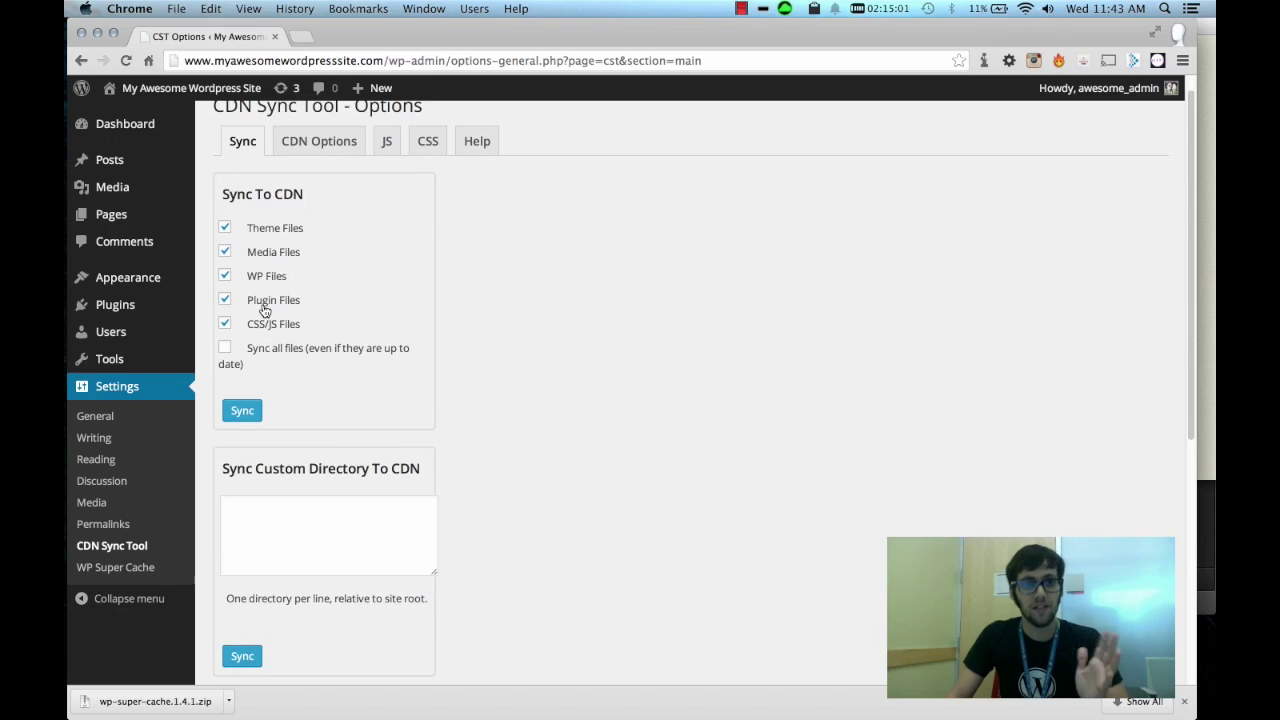
{"action": "scroll", "coordinate": [263, 320], "scroll_direction": "down", "scroll_amount": 2}
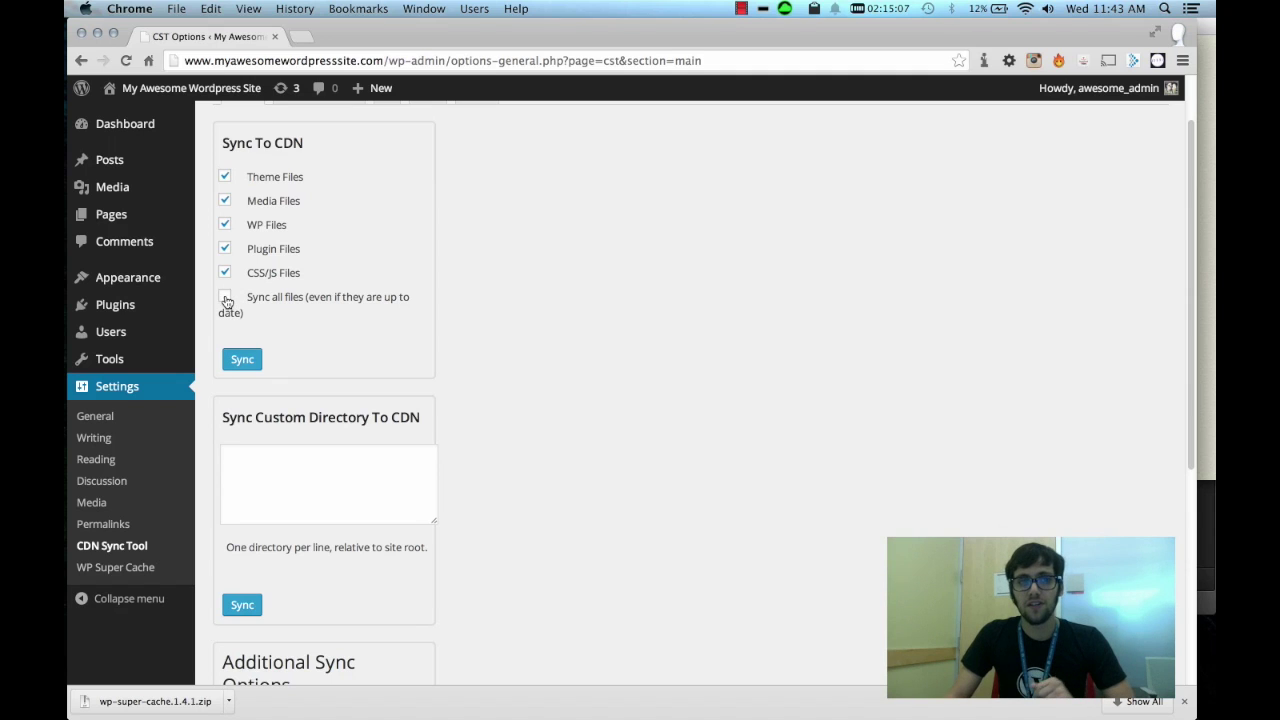
{"action": "left_click", "coordinate": [225, 298]}
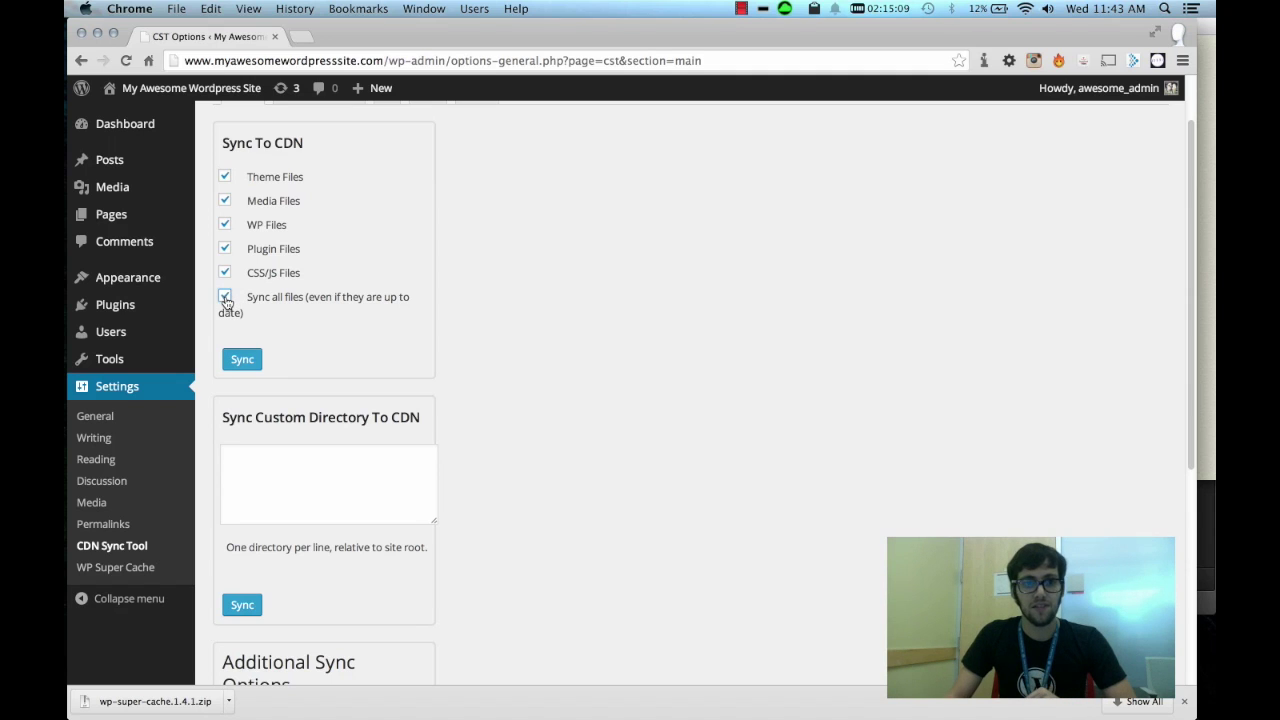
{"action": "left_click", "coordinate": [247, 368]}
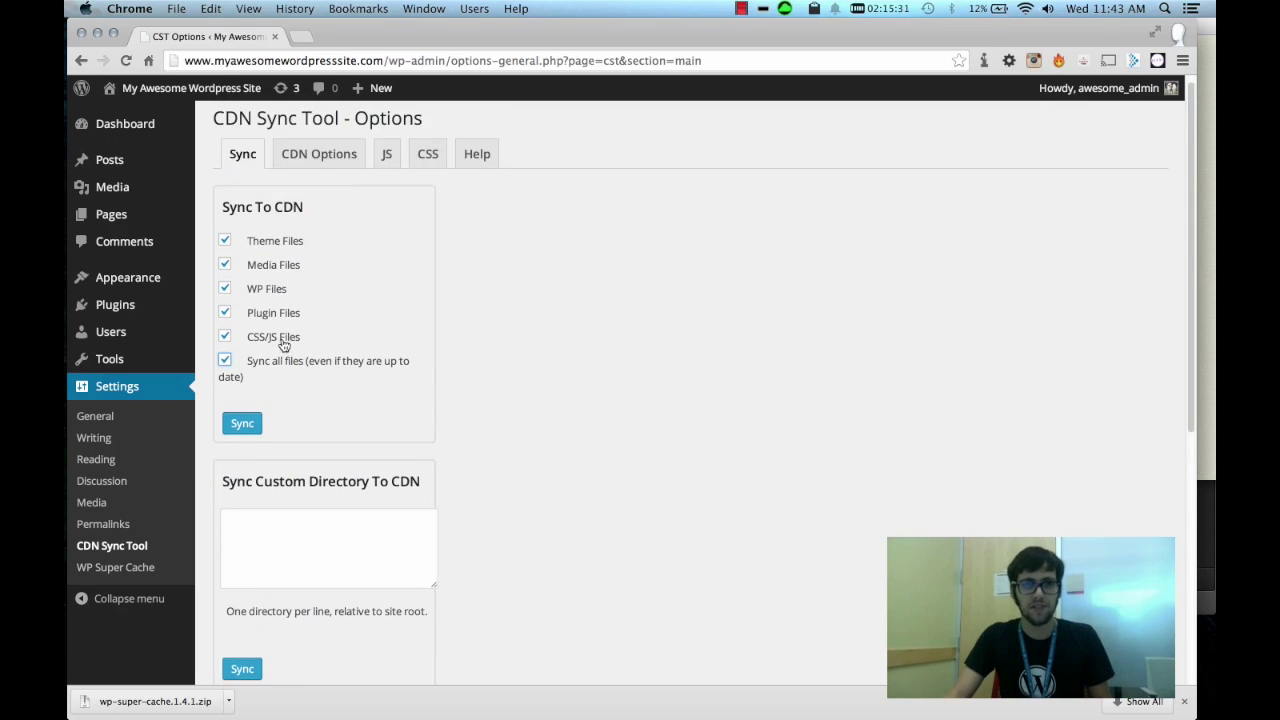
{"action": "scroll", "coordinate": [285, 340], "scroll_direction": "down", "scroll_amount": 5}
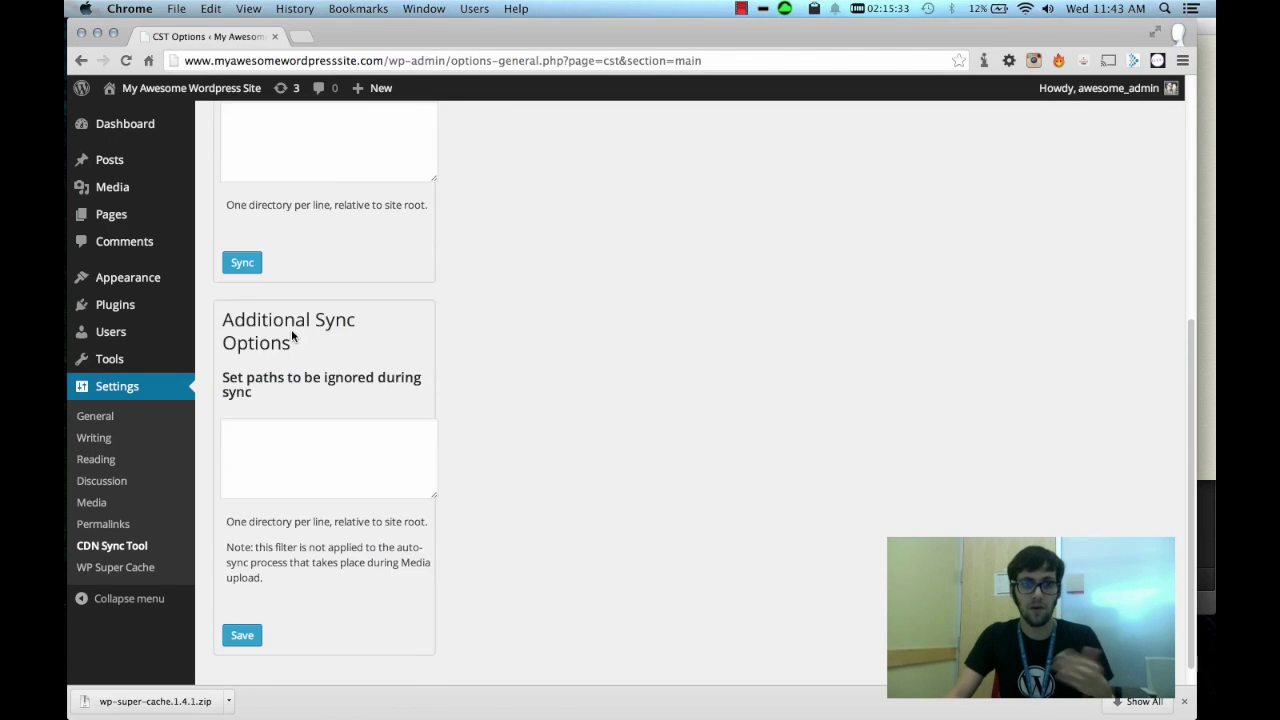
{"action": "scroll", "coordinate": [291, 329], "scroll_direction": "up", "scroll_amount": 5}
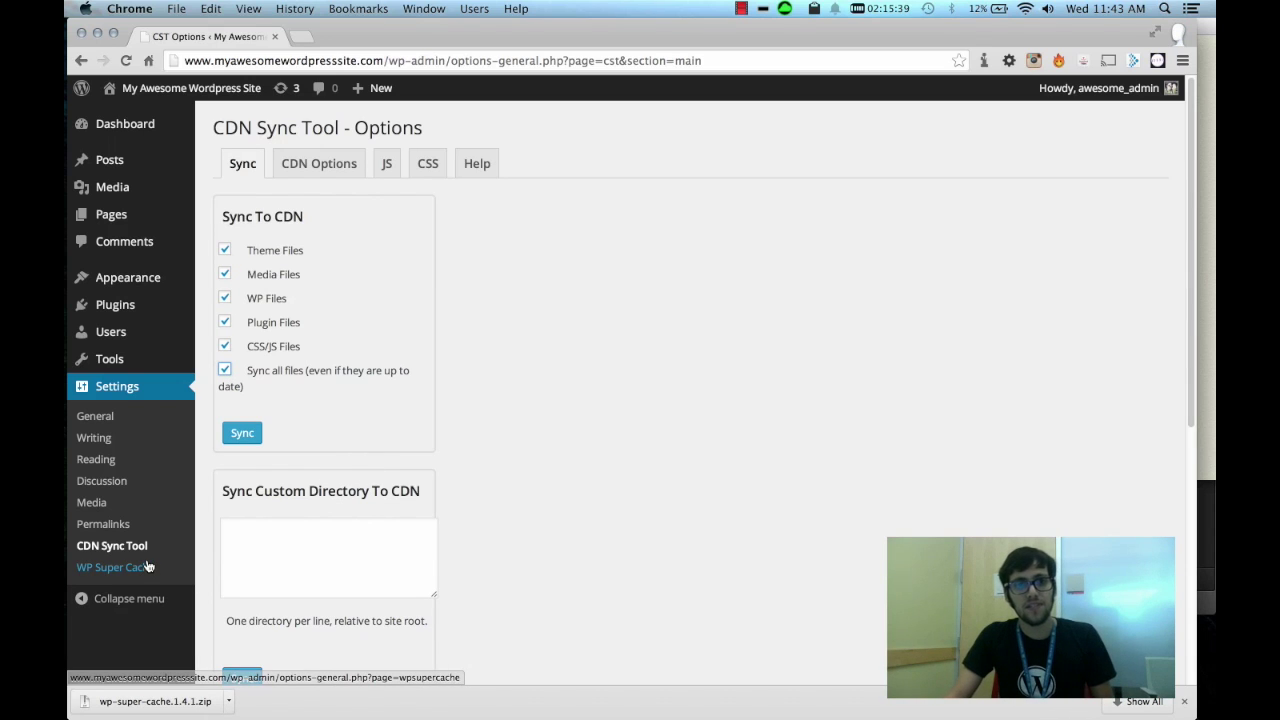
- In the CDN connection options, fill the hostname with a saved rackcdn address
{"action": "left_click", "coordinate": [349, 176]}
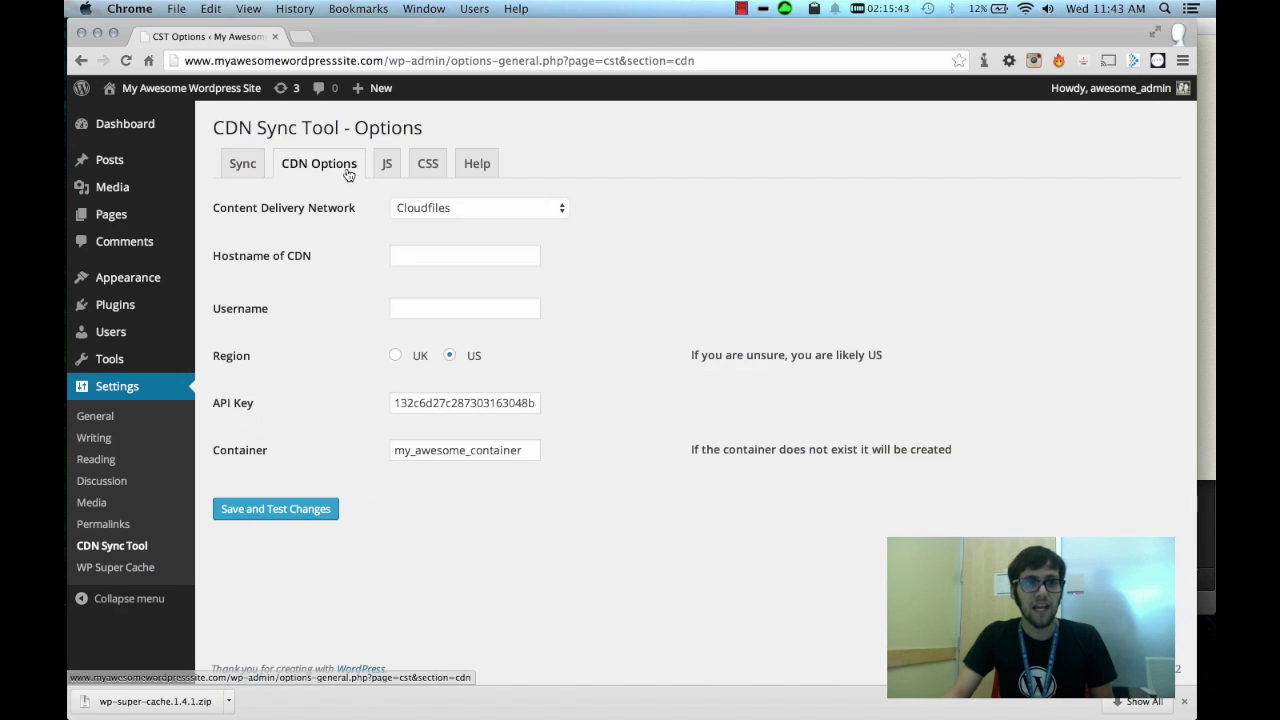
{"action": "left_click", "coordinate": [408, 257]}
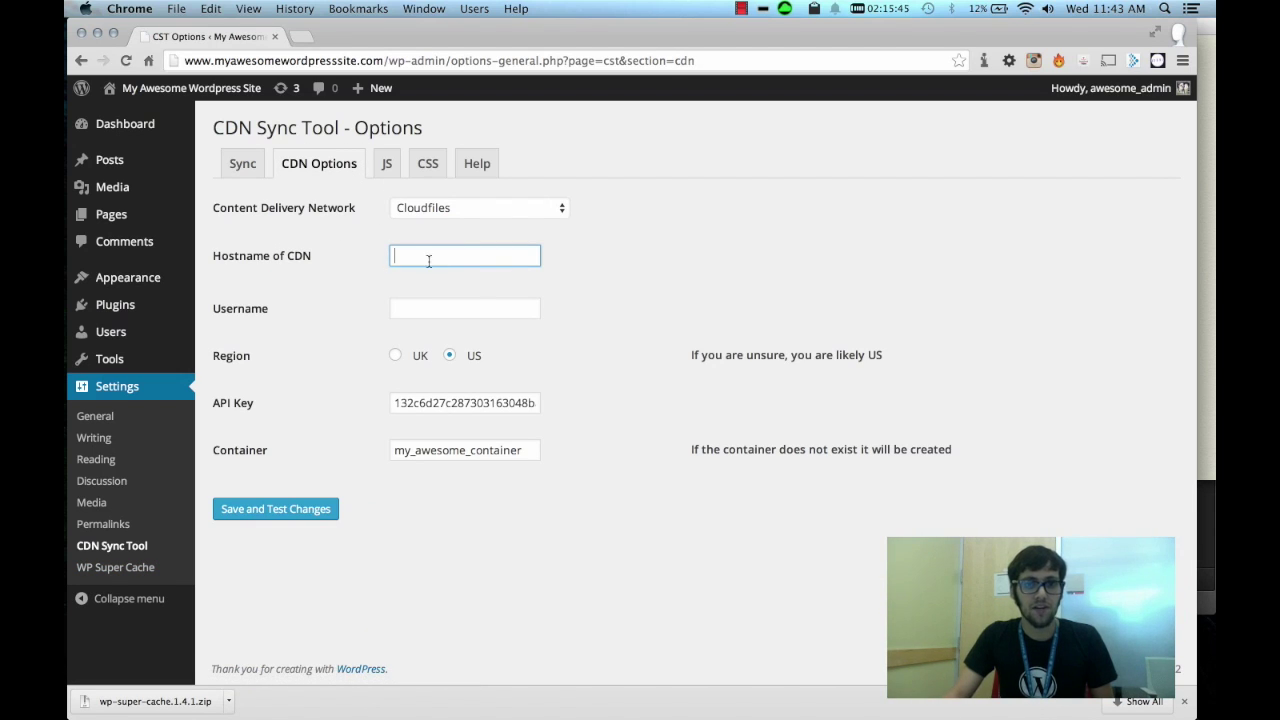
{"action": "left_click", "coordinate": [436, 255]}
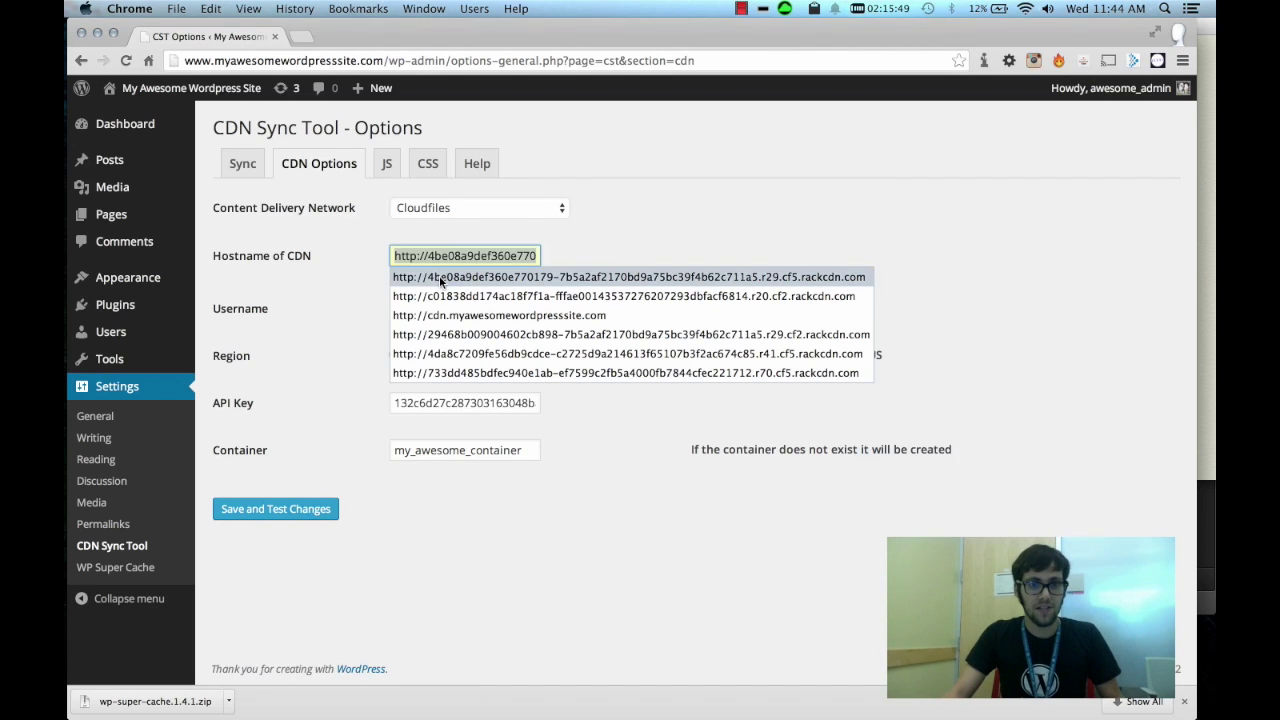
{"action": "left_click", "coordinate": [442, 278]}
{"action": "left_click_drag", "start_coordinate": [424, 256], "coordinate": [495, 262]}
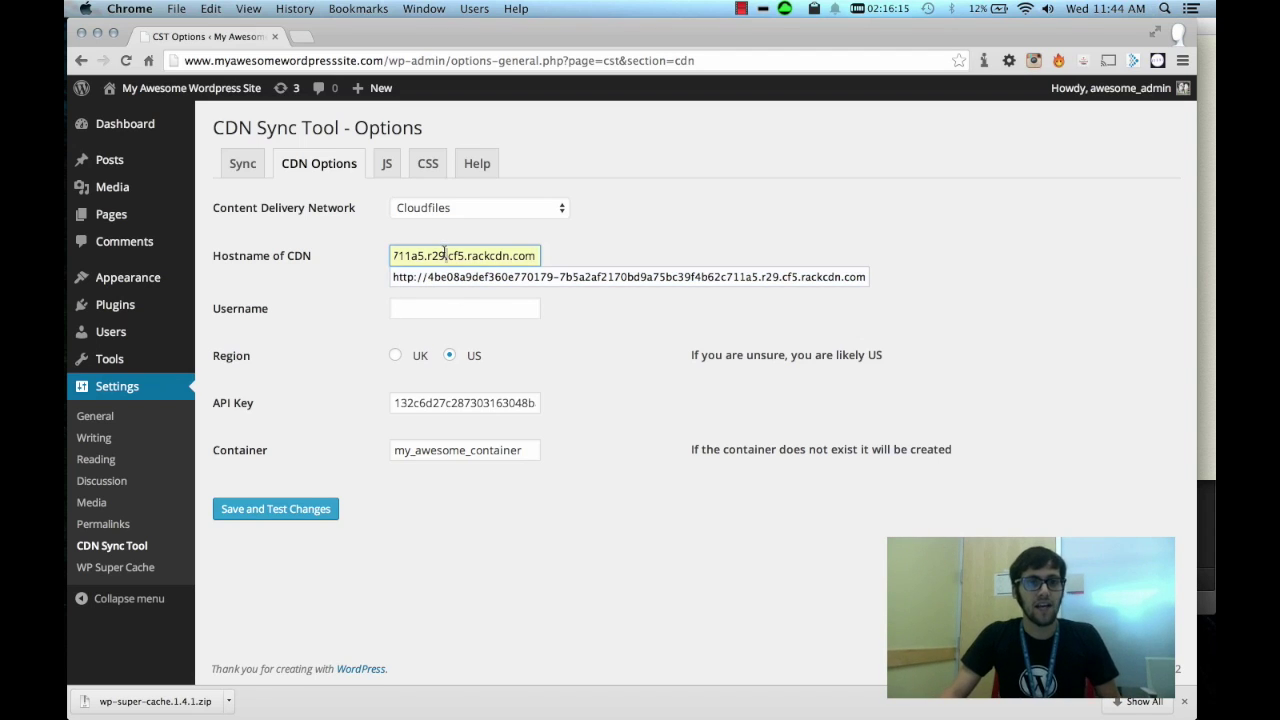
{"action": "triple_click", "coordinate": [444, 255]}
{"action": "type", "text": "http"}
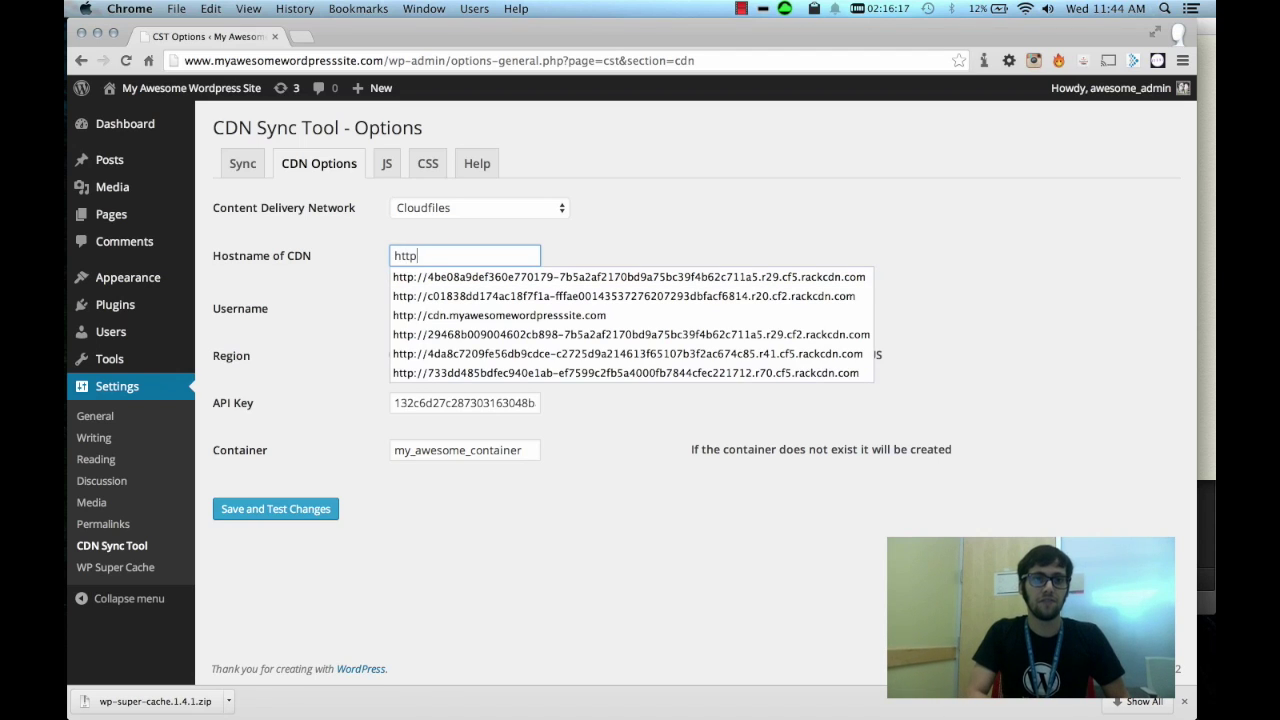
{"action": "type", "text": "://cdn."}
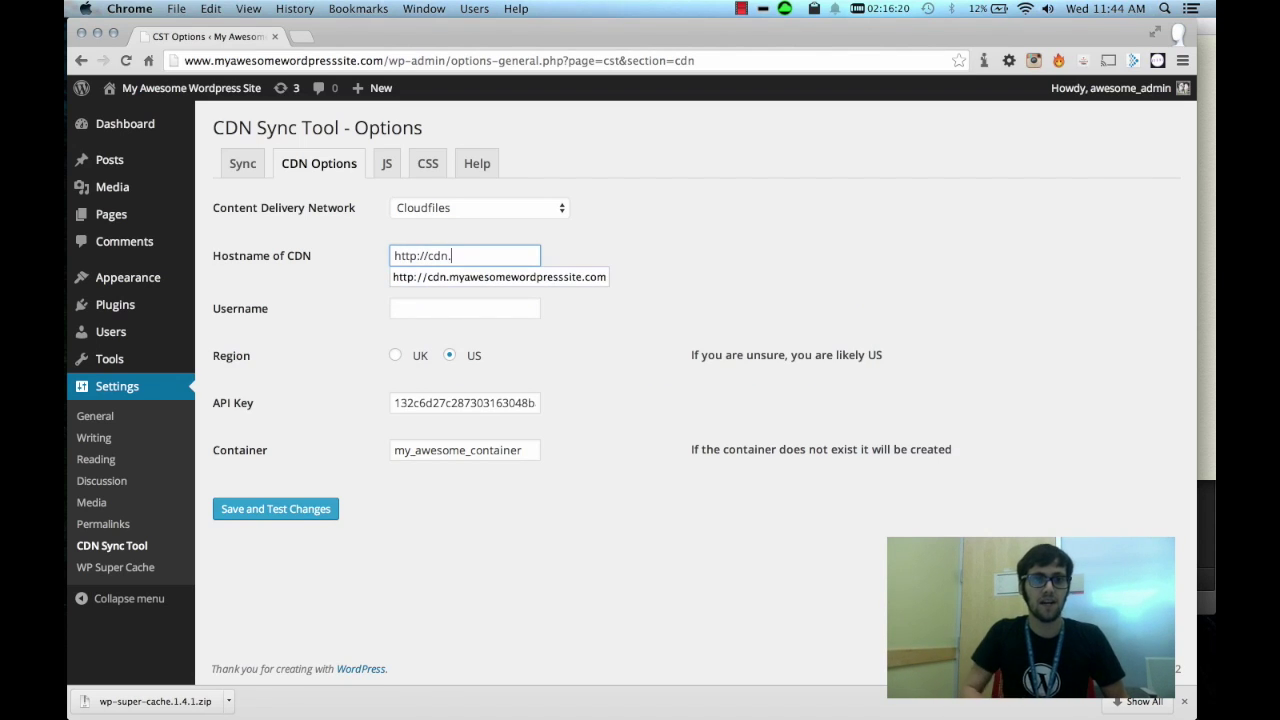
{"action": "key", "text": "Down"}
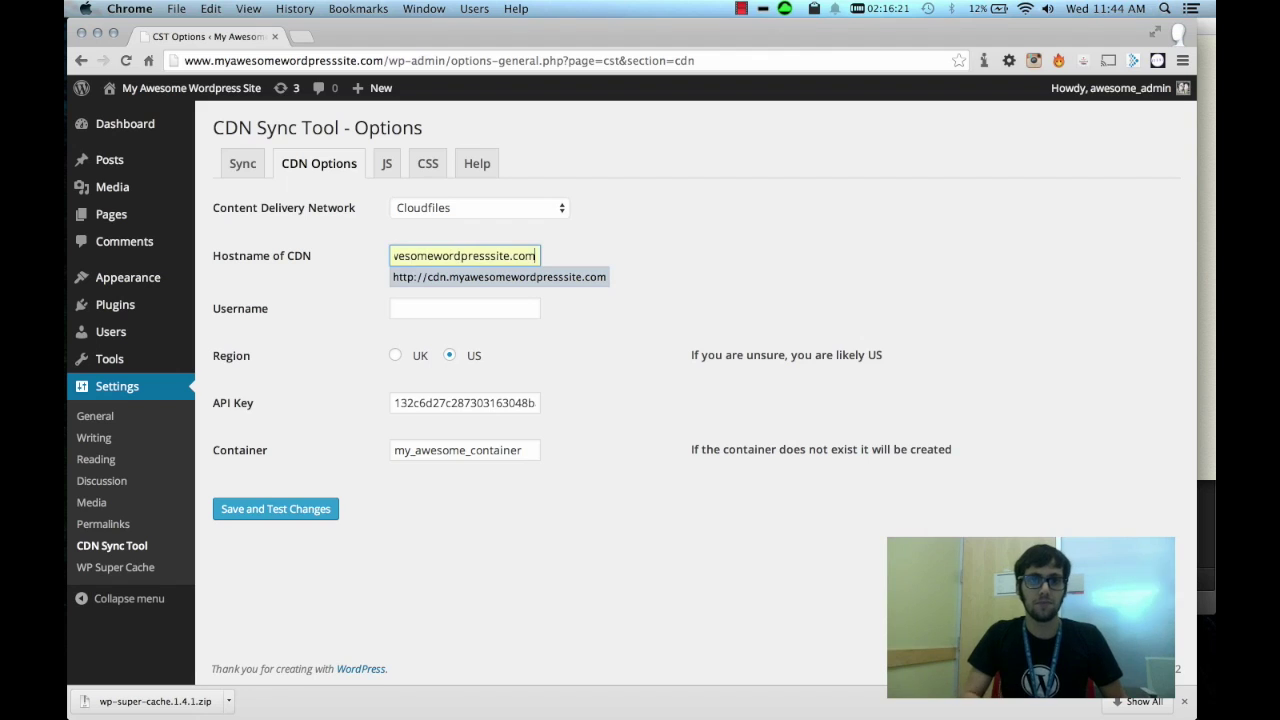
{"action": "left_click", "coordinate": [463, 277]}
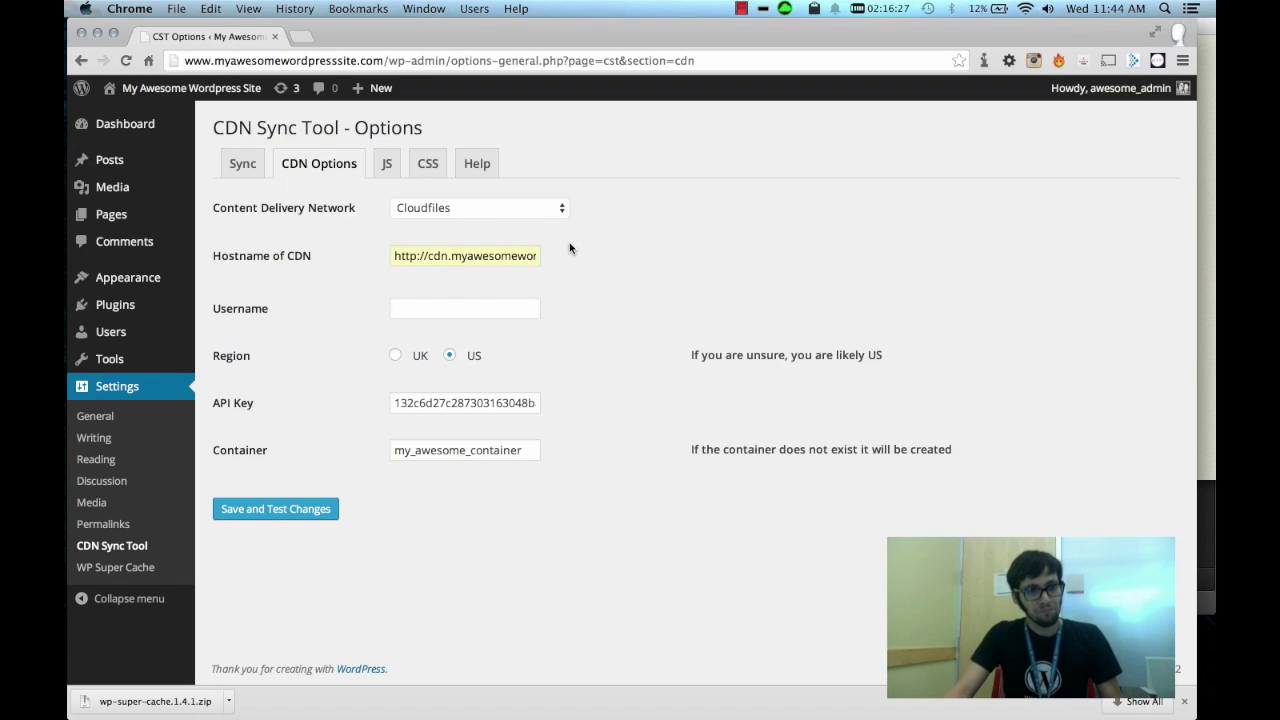
{"action": "left_click", "coordinate": [133, 572]}
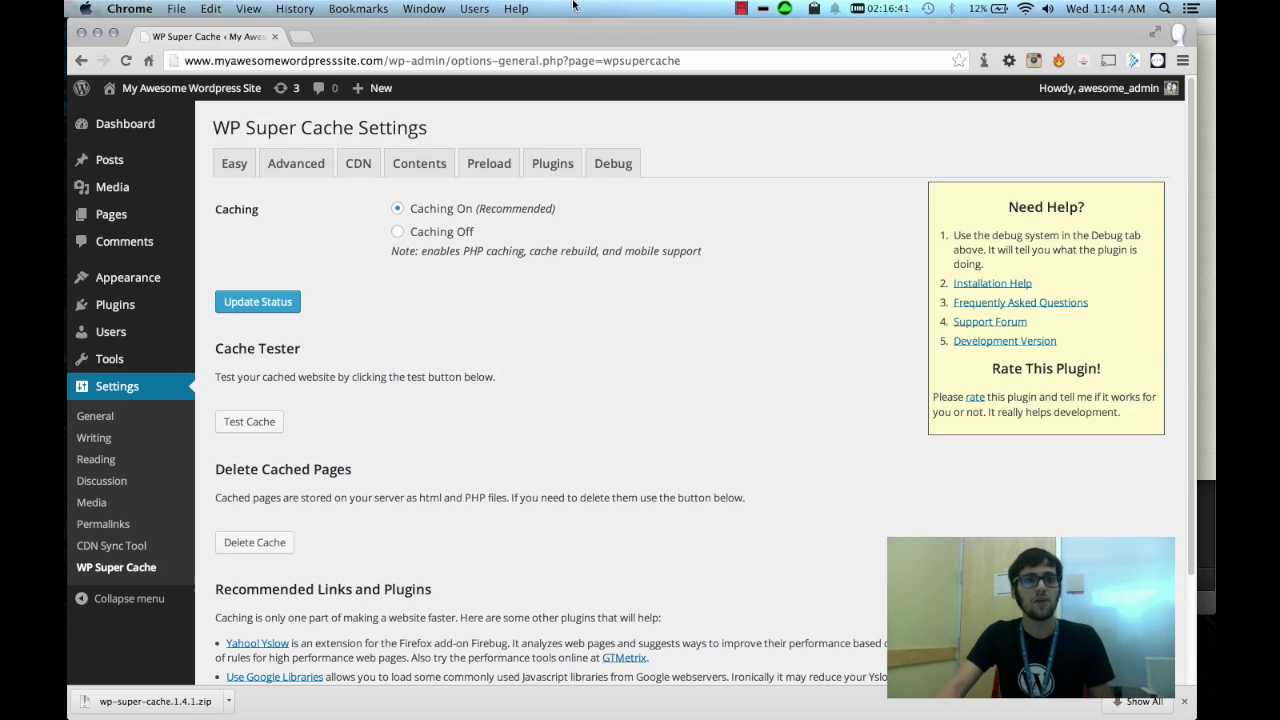
- Open WP Super Cache's CDN settings and focus the empty Off-site URL field
{"action": "left_click", "coordinate": [364, 172]}
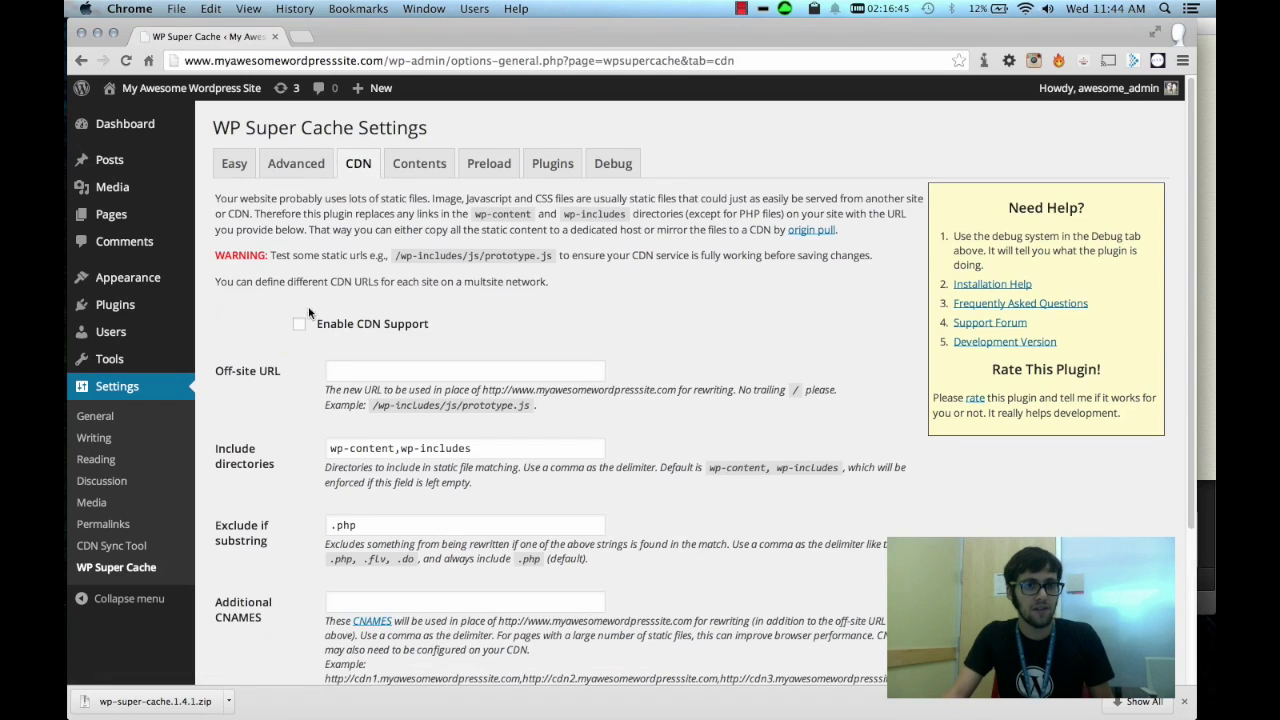
{"action": "scroll", "coordinate": [307, 335], "scroll_direction": "down", "scroll_amount": 2}
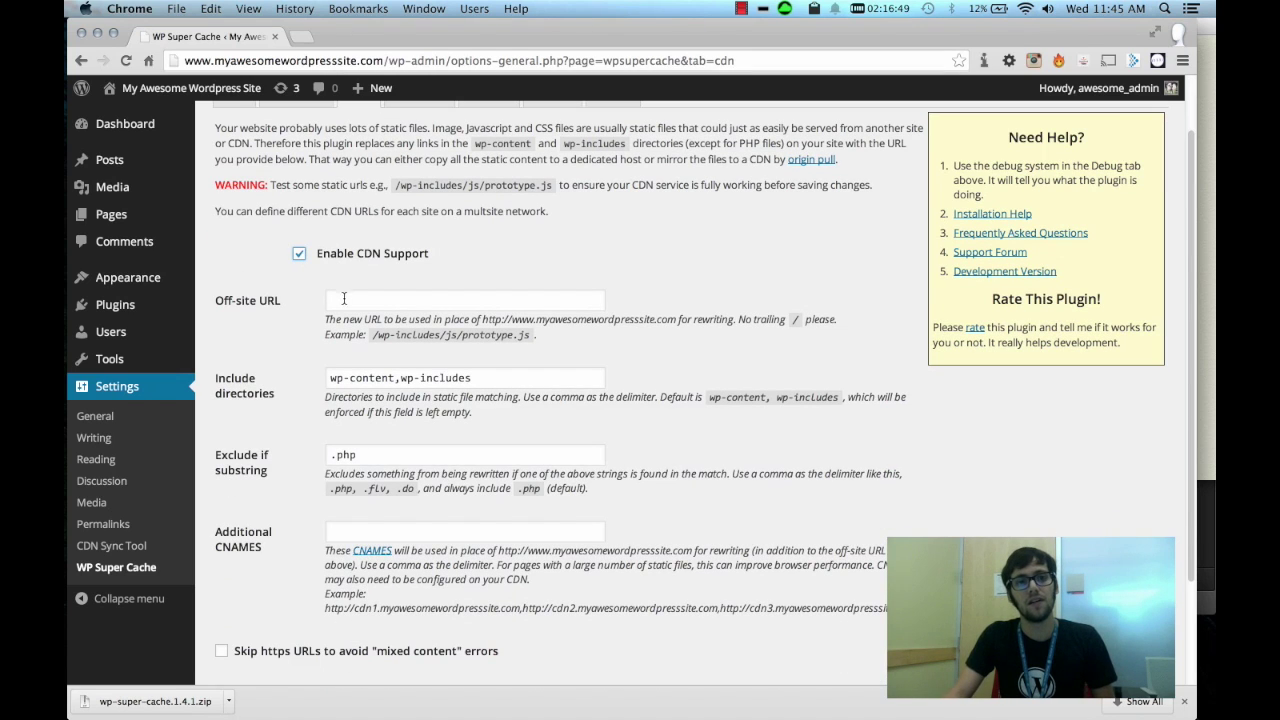
{"action": "left_click", "coordinate": [344, 296]}
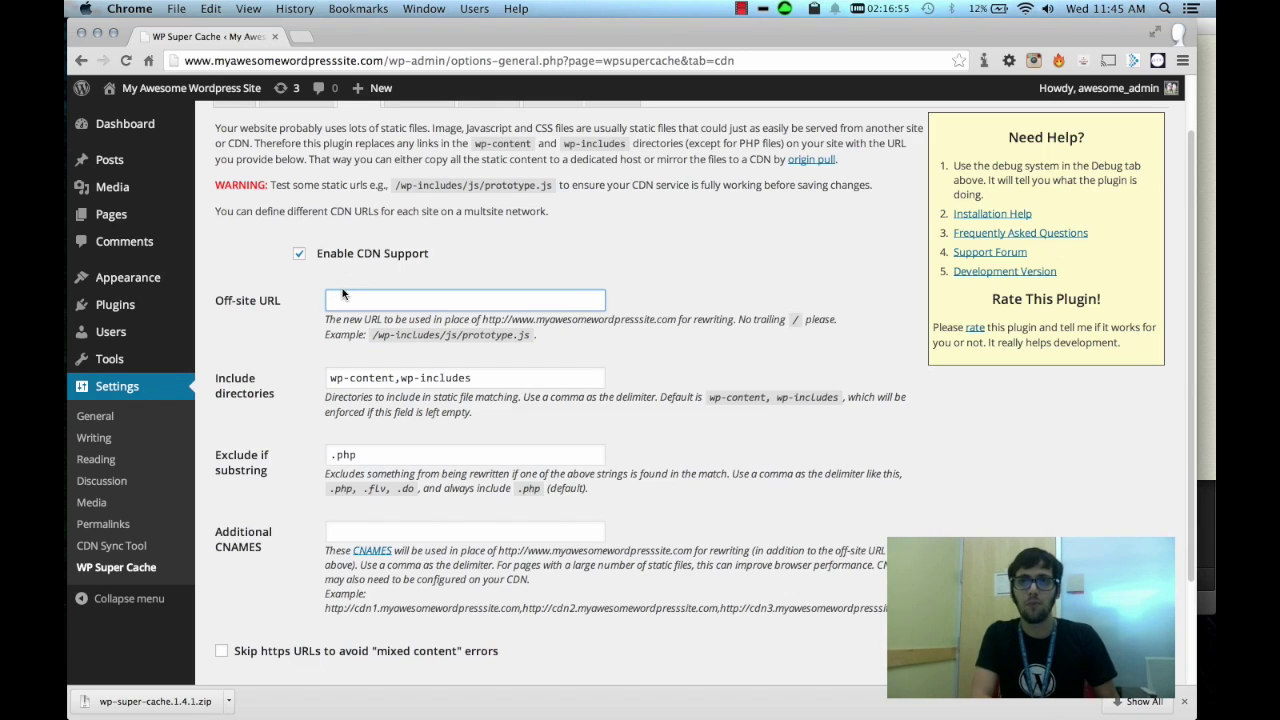
{"action": "type", "text": "httpL"}
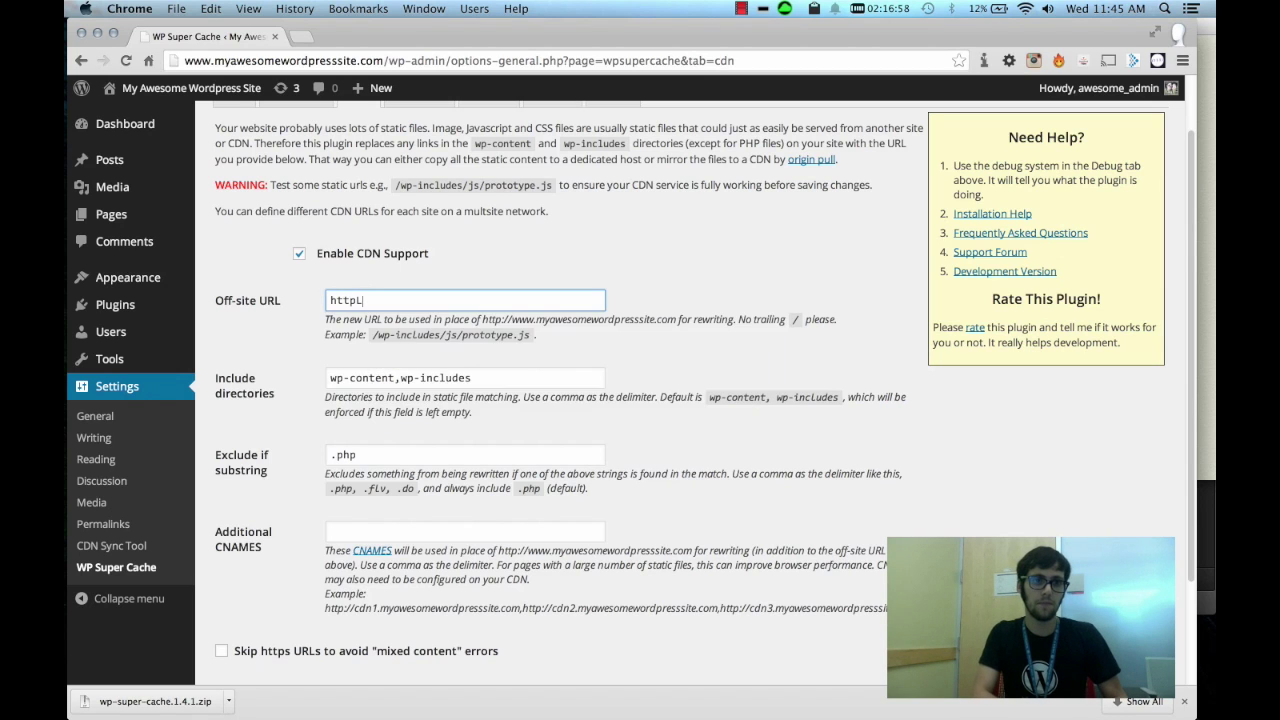
{"action": "key", "text": "BackSpace"}
{"action": "type", "text": ":"}
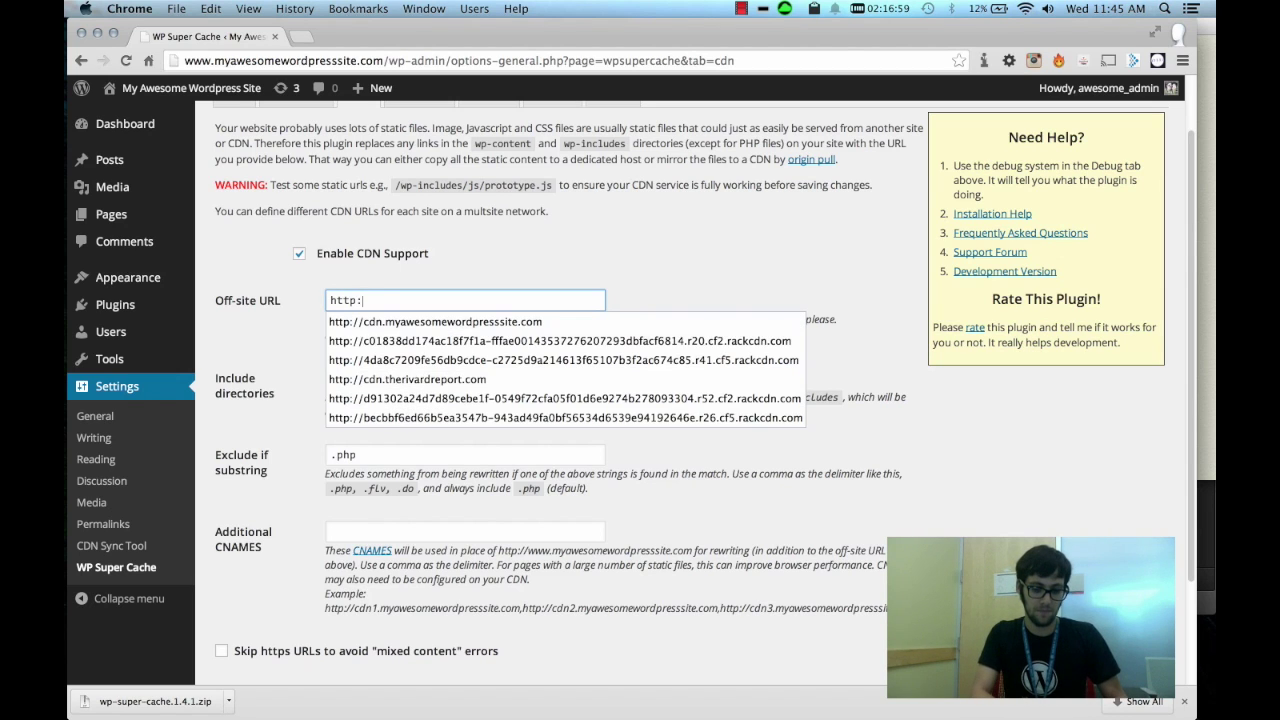
{"action": "type", "text": "//cdn"}
{"action": "key", "text": "Down"}
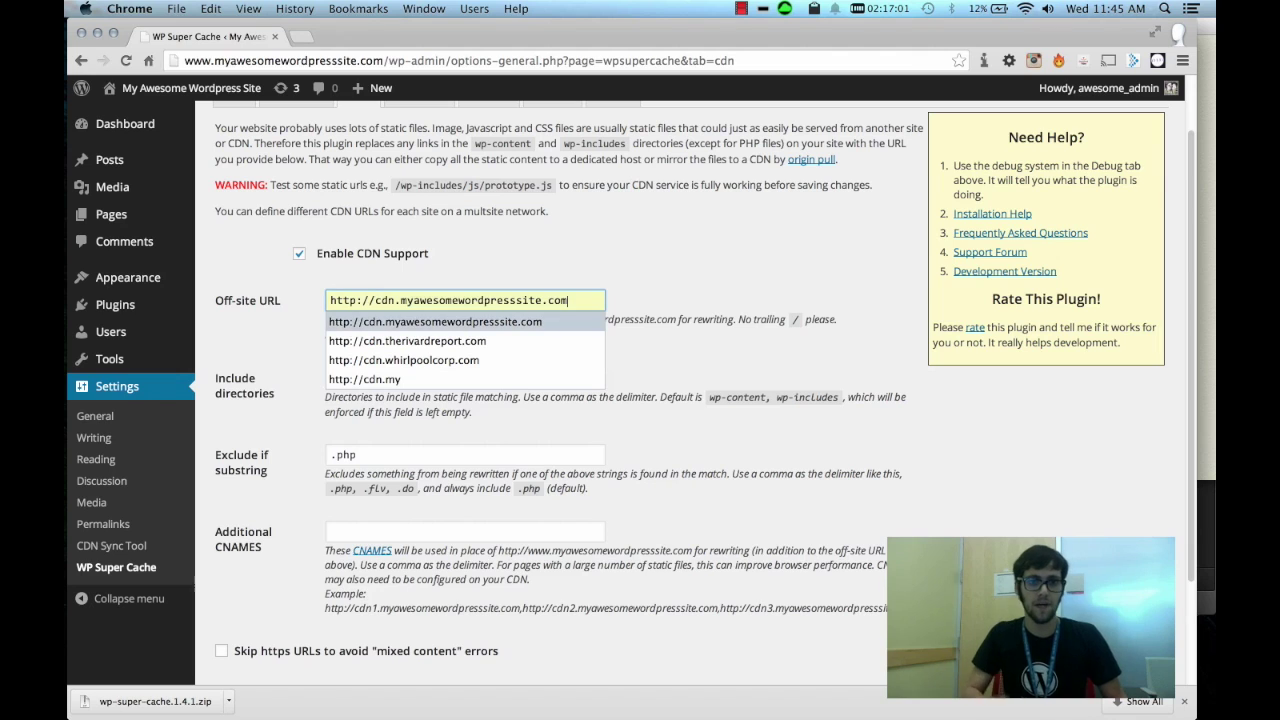
{"action": "left_click", "coordinate": [664, 270]}
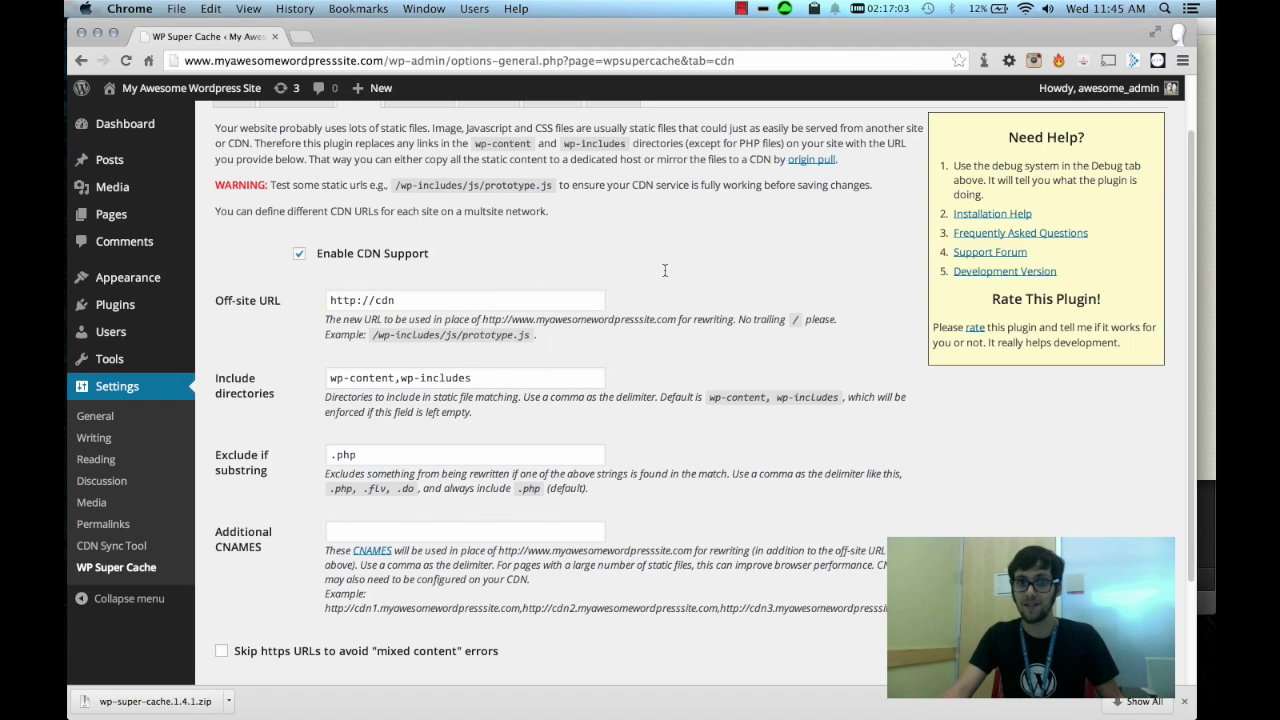
{"action": "left_click", "coordinate": [495, 300]}
{"action": "type", "text": ".my"}
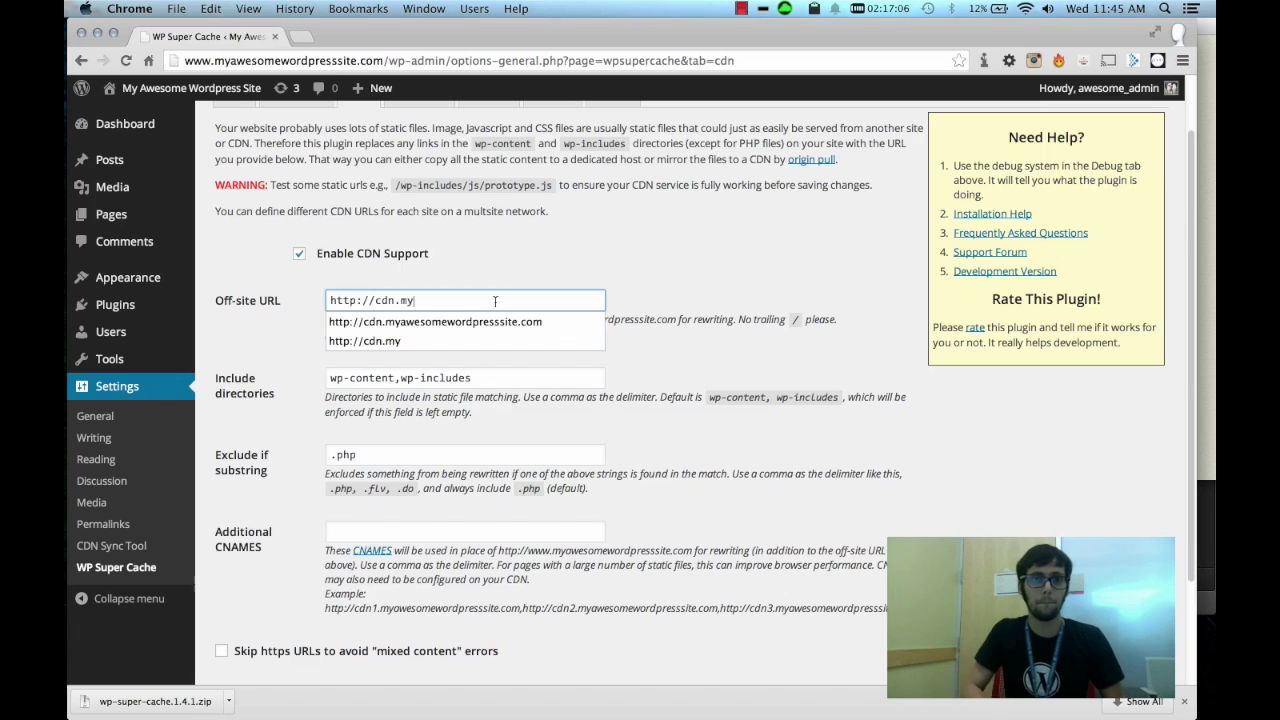
{"action": "key", "text": "Down"}
{"action": "key", "text": "Return"}
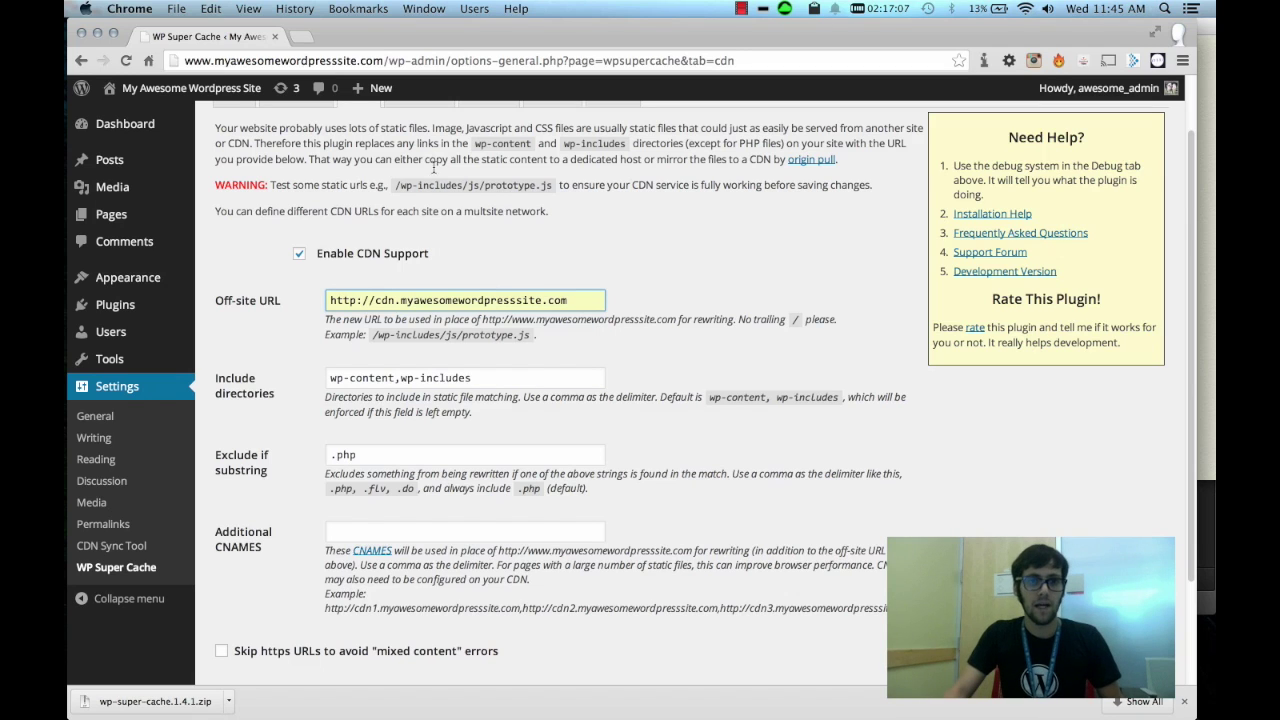
- Review the Include directories list, leaving it as wp-content,wp-includes
{"action": "left_click", "coordinate": [498, 377]}
{"action": "left_click", "coordinate": [254, 396]}
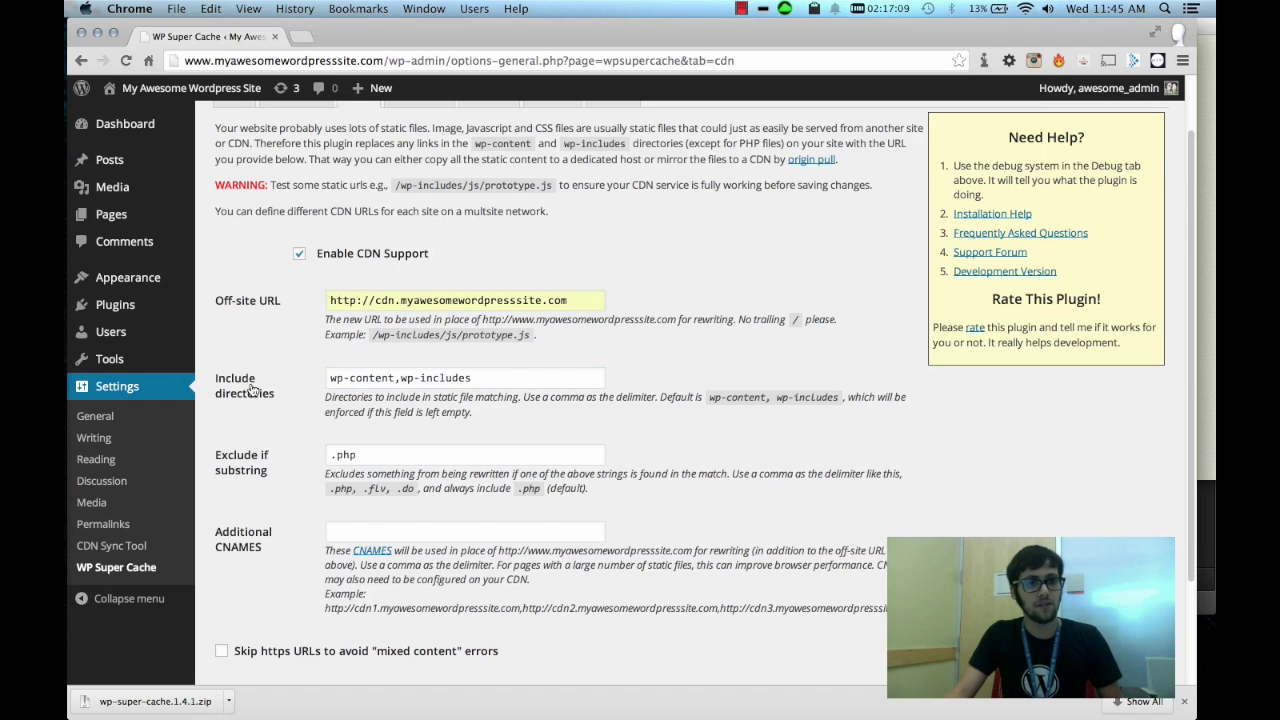
{"action": "left_click", "coordinate": [363, 377]}
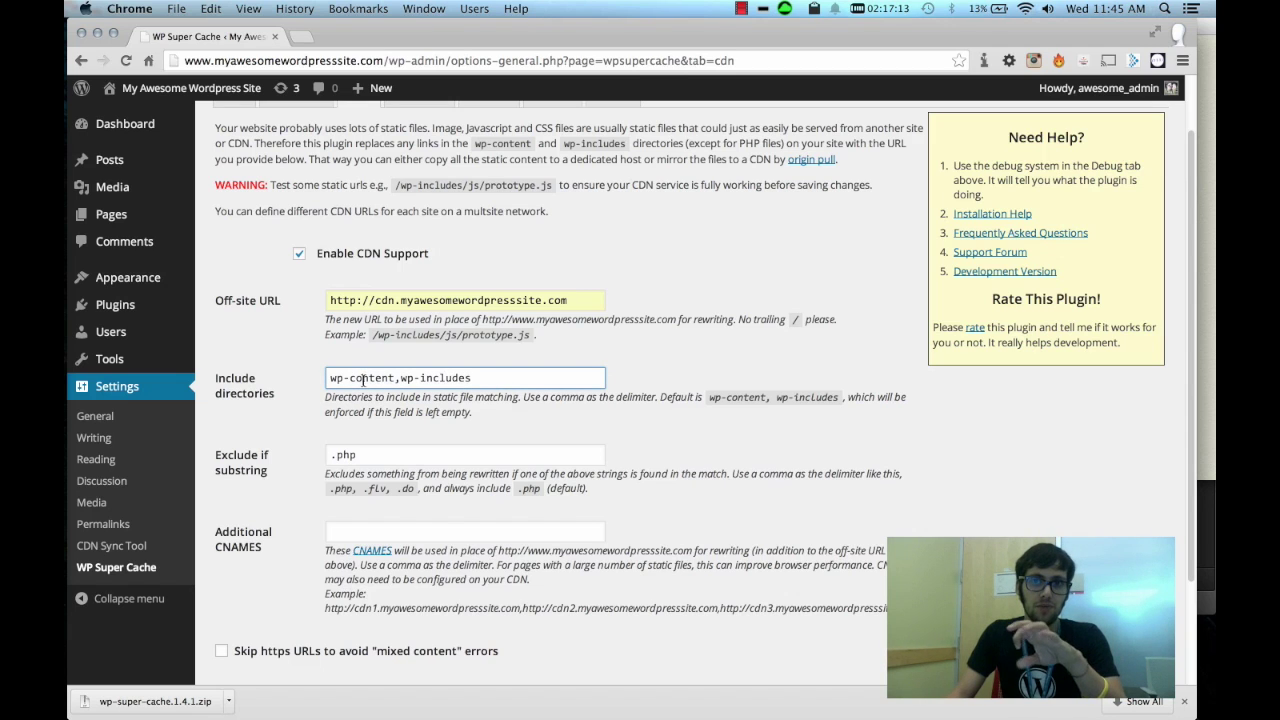
{"action": "left_click", "coordinate": [475, 379]}
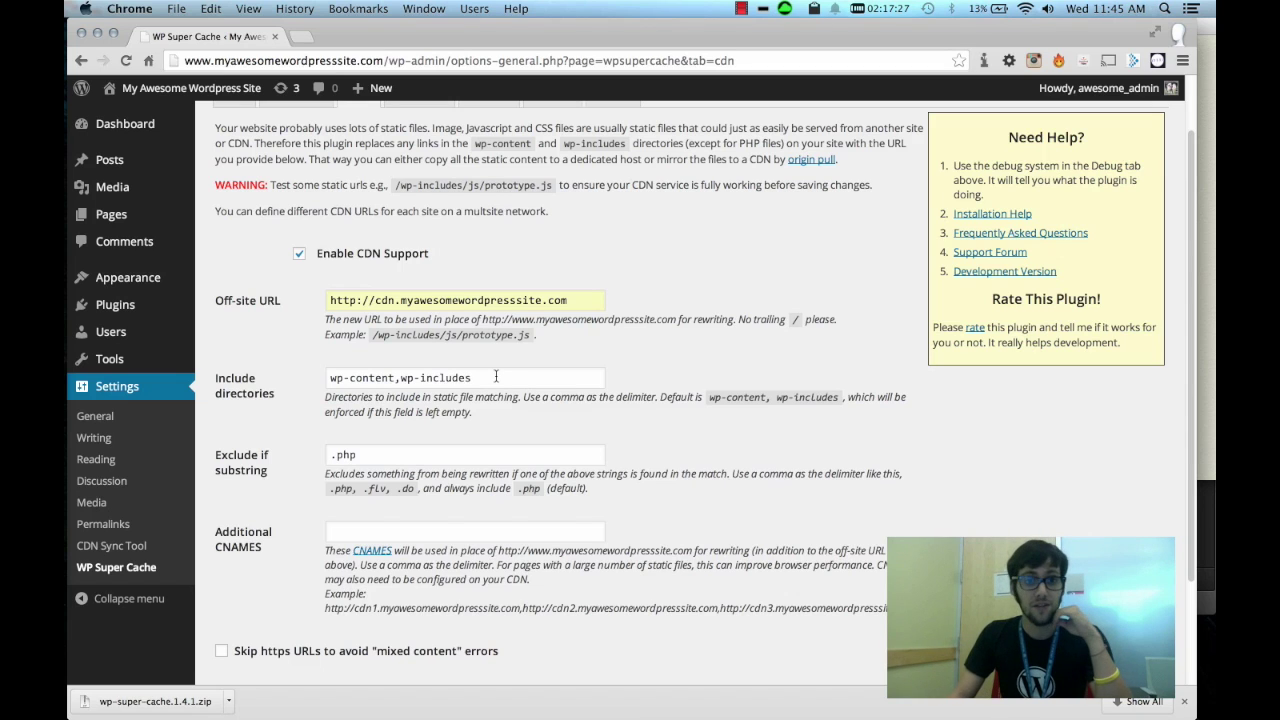
{"action": "left_click", "coordinate": [507, 388]}
{"action": "left_click", "coordinate": [379, 456]}
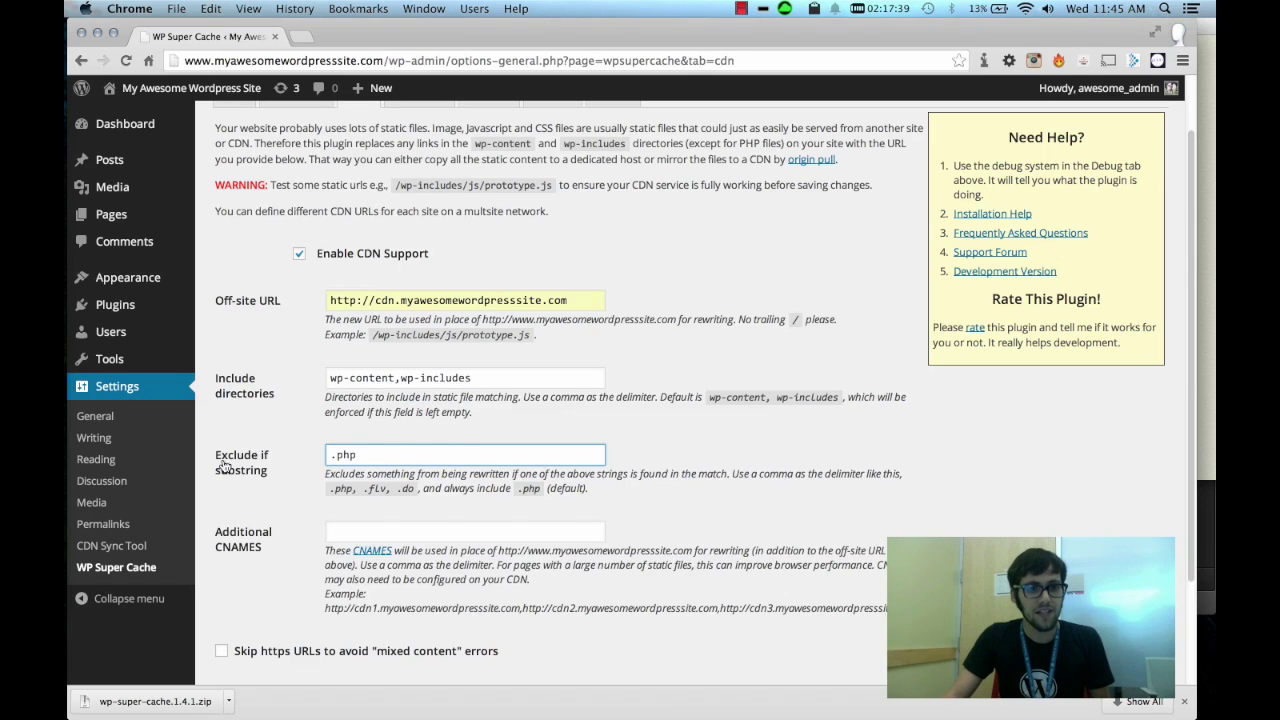
- Change the Exclude if substring value from .php to .php,.js
{"action": "left_click", "coordinate": [372, 455]}
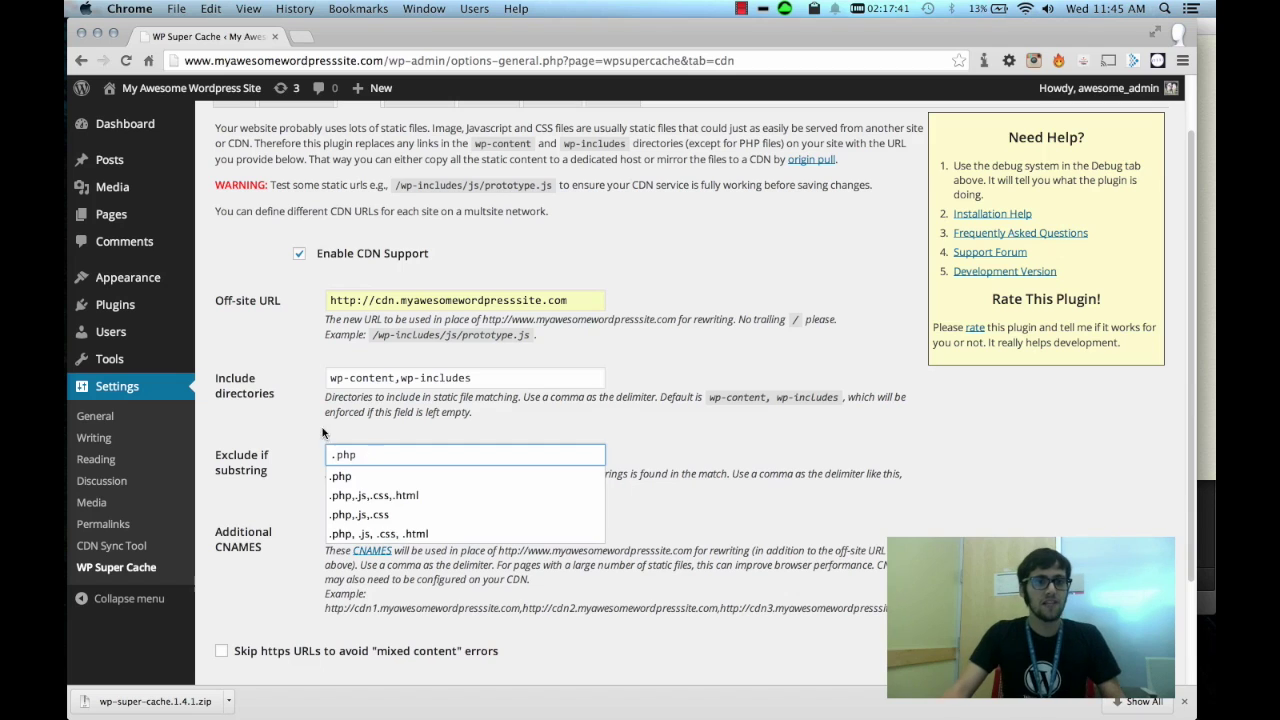
{"action": "left_click", "coordinate": [330, 430]}
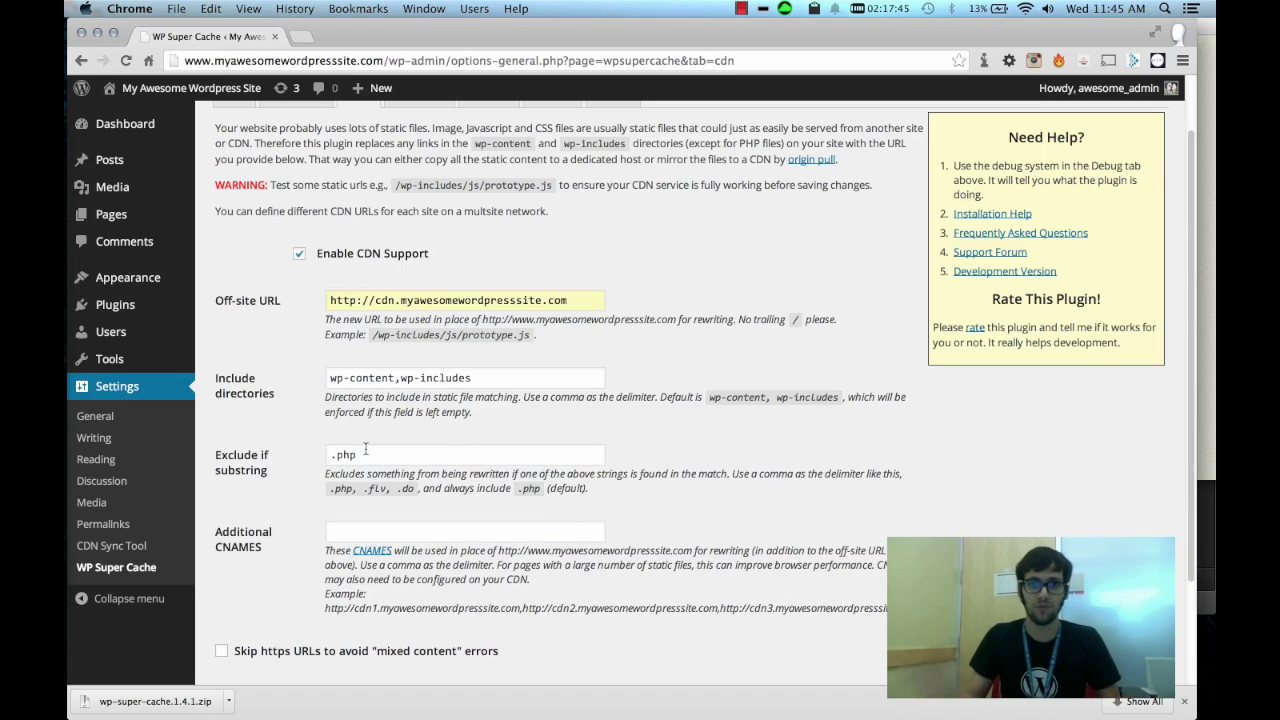
{"action": "left_click", "coordinate": [415, 455]}
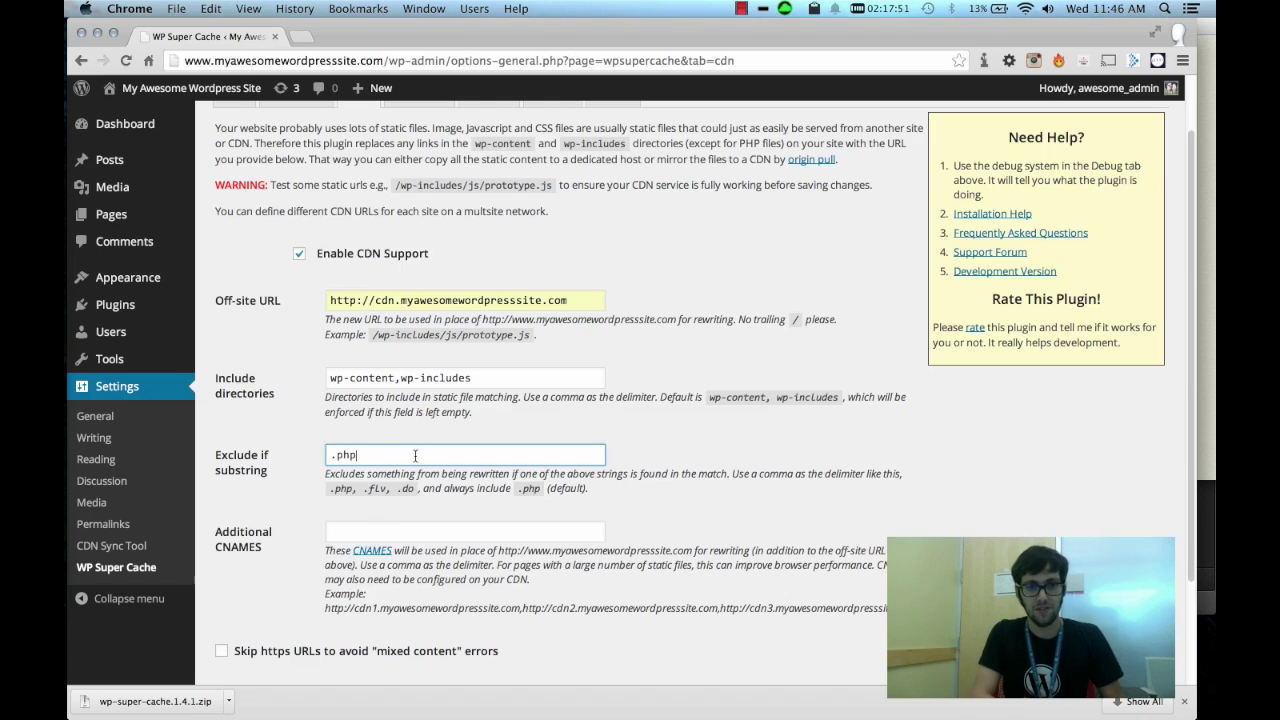
{"action": "type", "text": ","}
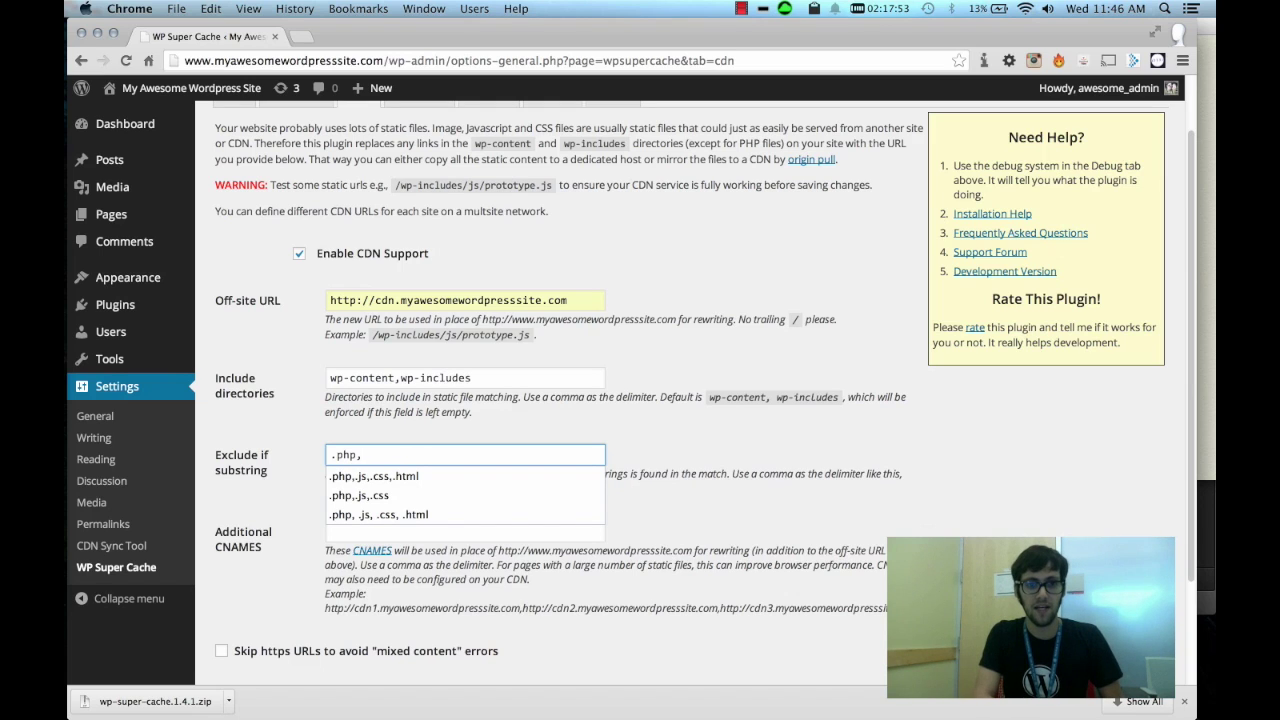
{"action": "type", "text": "js"}
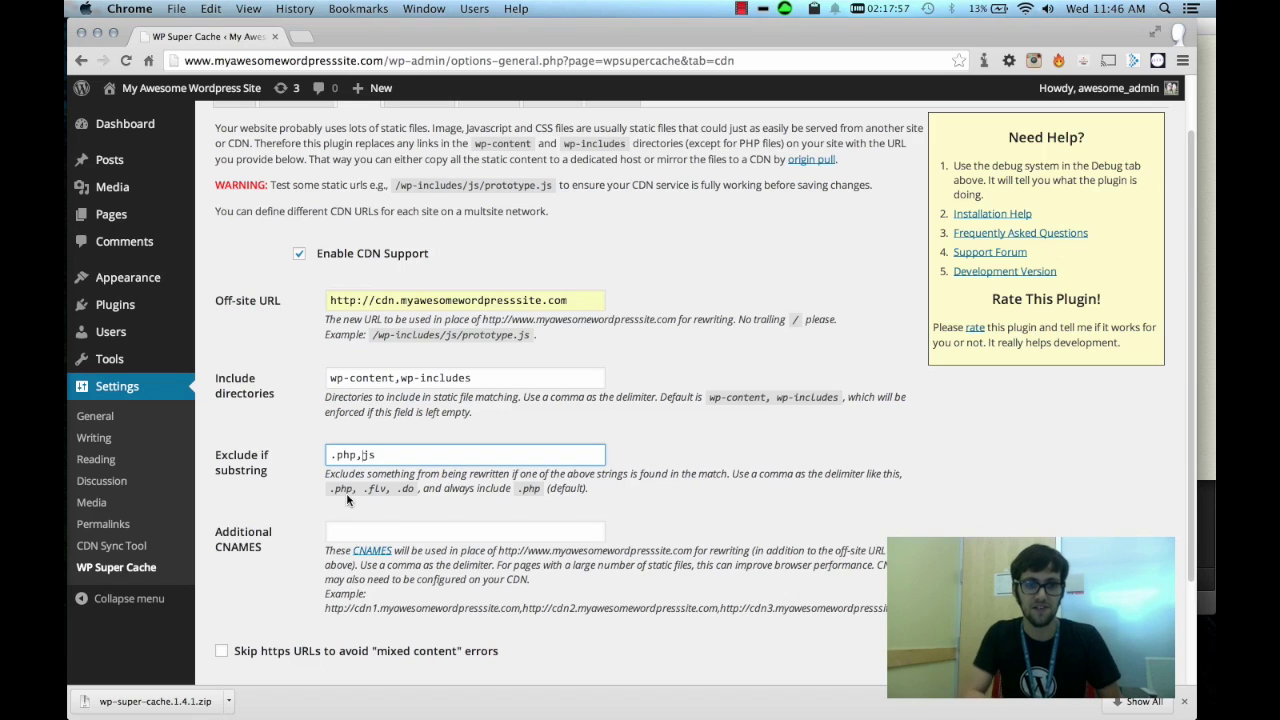
{"action": "key", "text": "Left"}
{"action": "key", "text": "Left"}
{"action": "type", "text": "."}
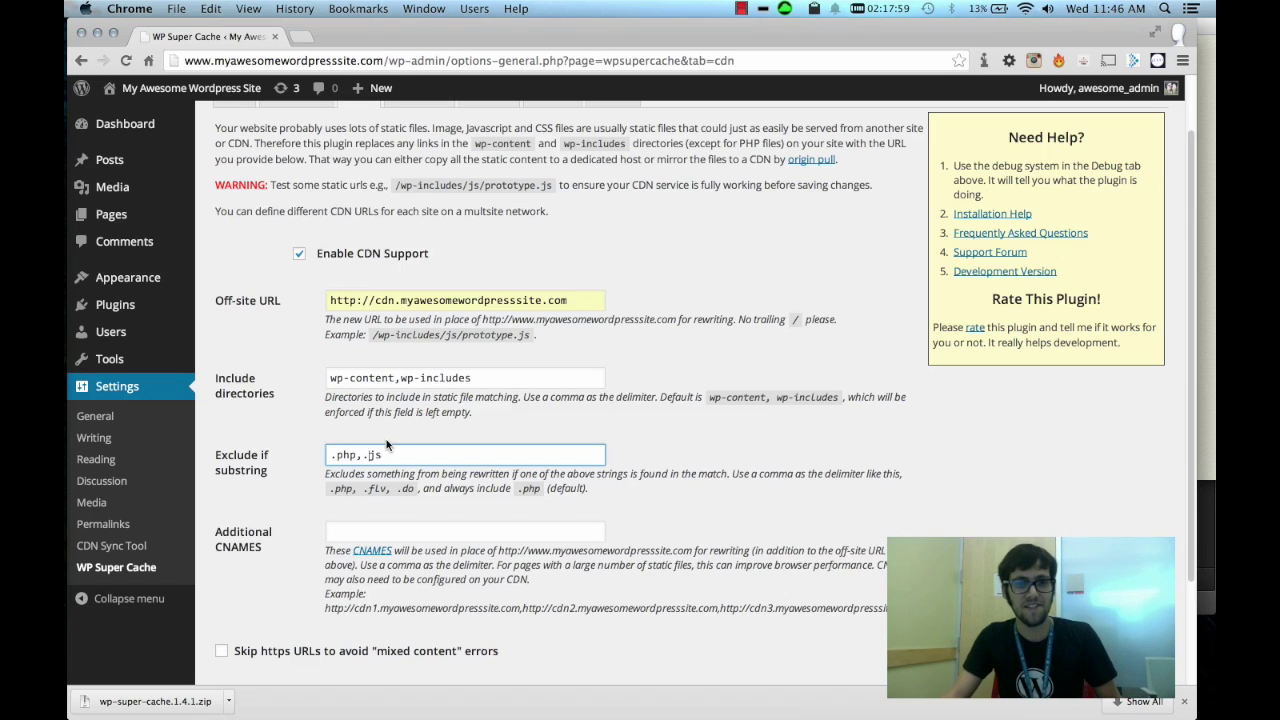
{"action": "left_click", "coordinate": [406, 455]}
{"action": "left_click", "coordinate": [385, 540]}
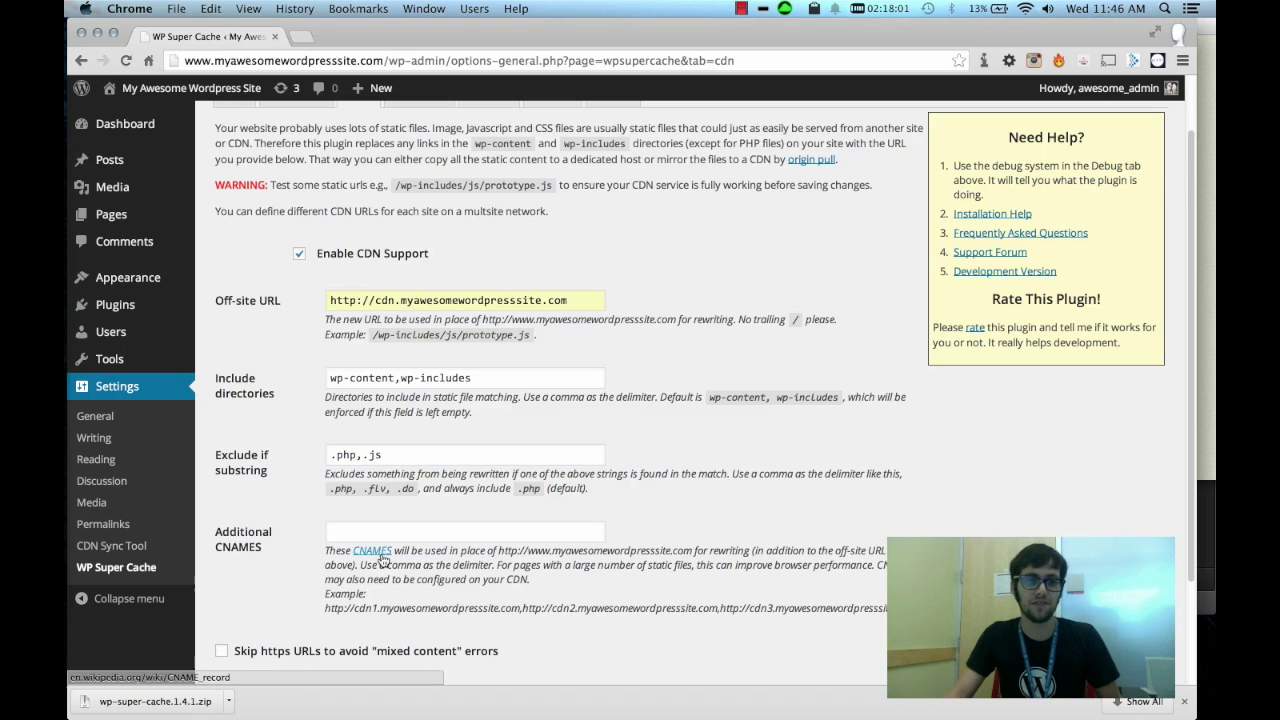
- Save the WP Super Cache CDN settings
{"action": "scroll", "coordinate": [270, 498], "scroll_direction": "down", "scroll_amount": 3}
{"action": "scroll", "coordinate": [305, 510], "scroll_direction": "up", "scroll_amount": 10}
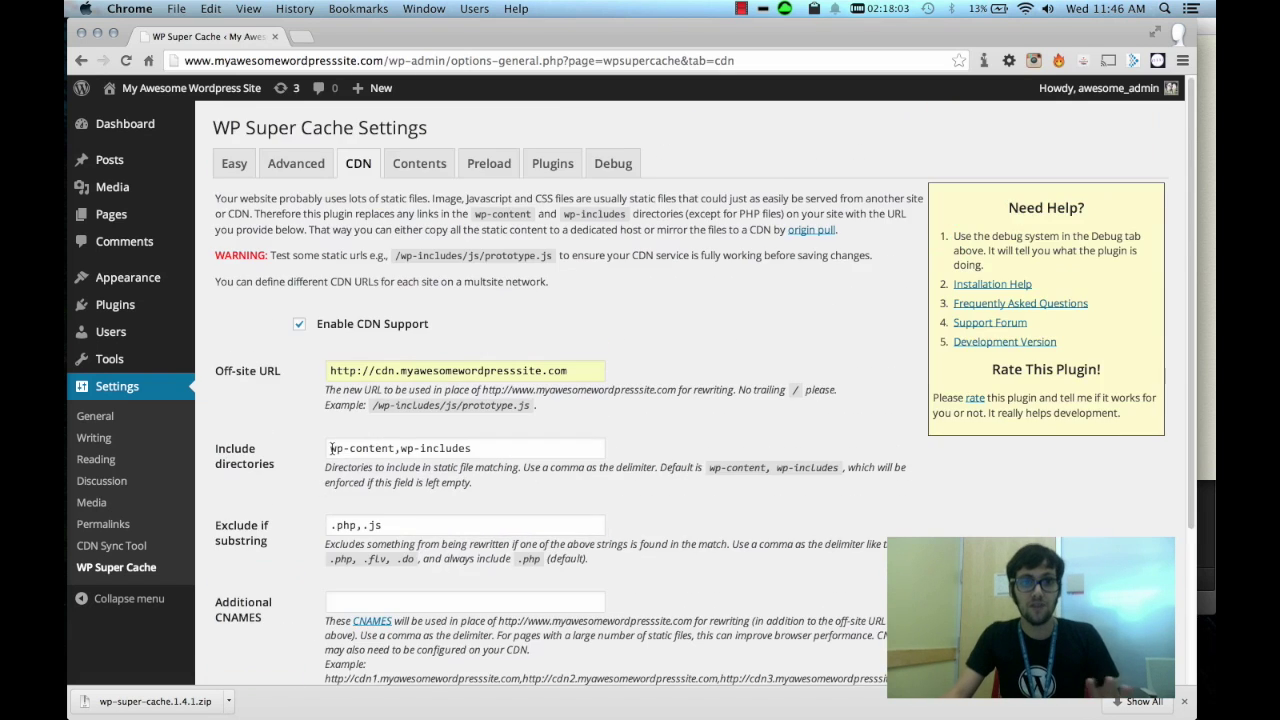
{"action": "scroll", "coordinate": [325, 480], "scroll_direction": "down", "scroll_amount": 7}
{"action": "scroll", "coordinate": [330, 468], "scroll_direction": "down", "scroll_amount": 3}
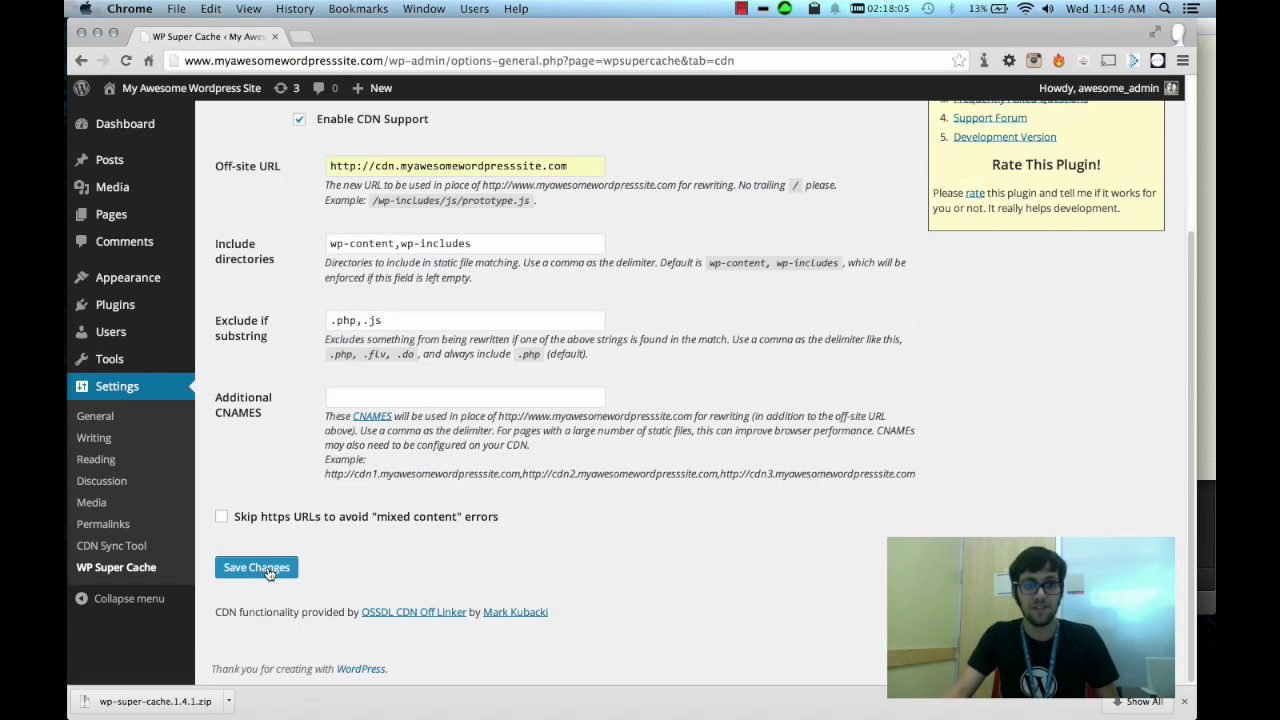
{"action": "left_click", "coordinate": [266, 569]}
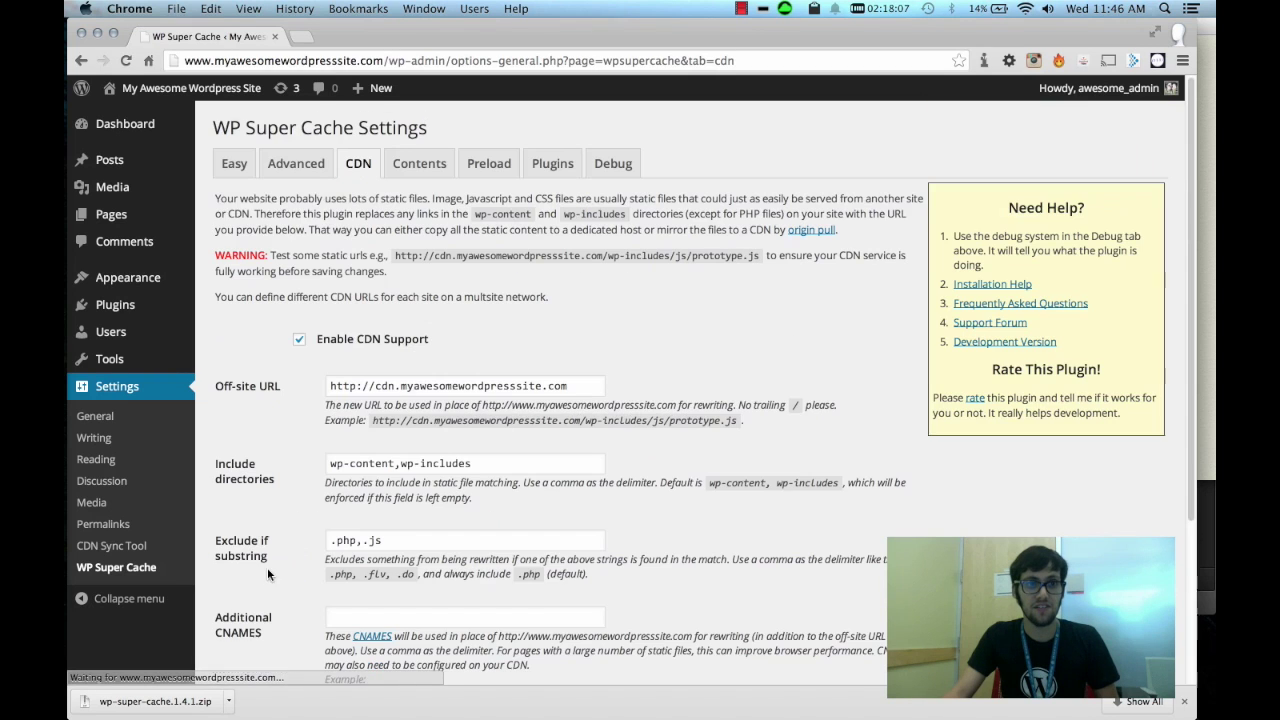
- Create a new page titled 'Awesome Page' and open the media library for it
{"action": "mouse_move", "coordinate": [222, 98]}
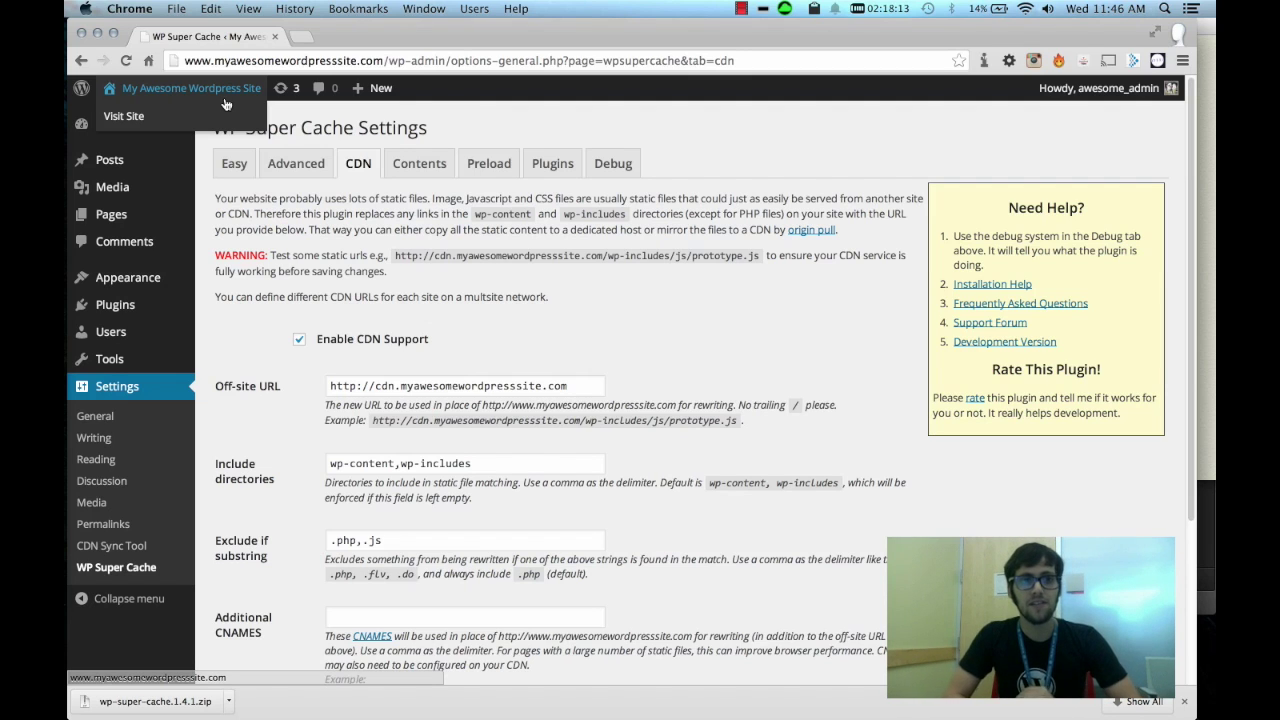
{"action": "left_click", "coordinate": [111, 219]}
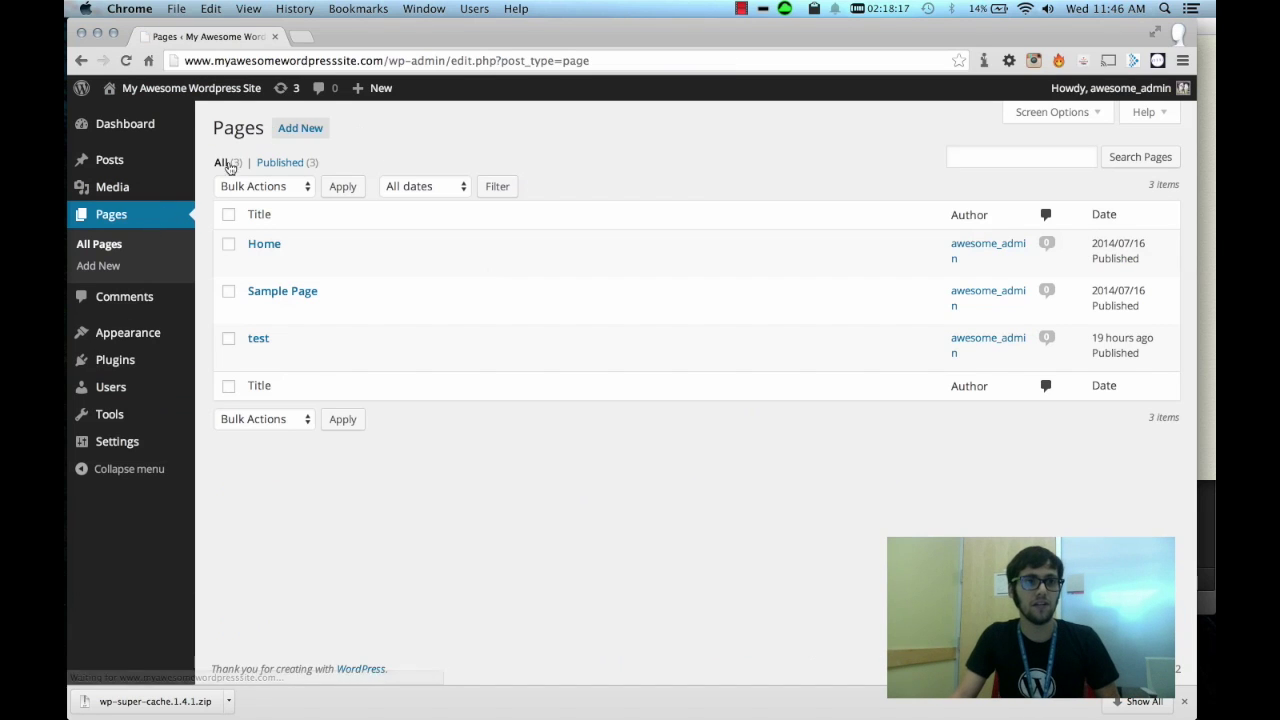
{"action": "left_click", "coordinate": [296, 131]}
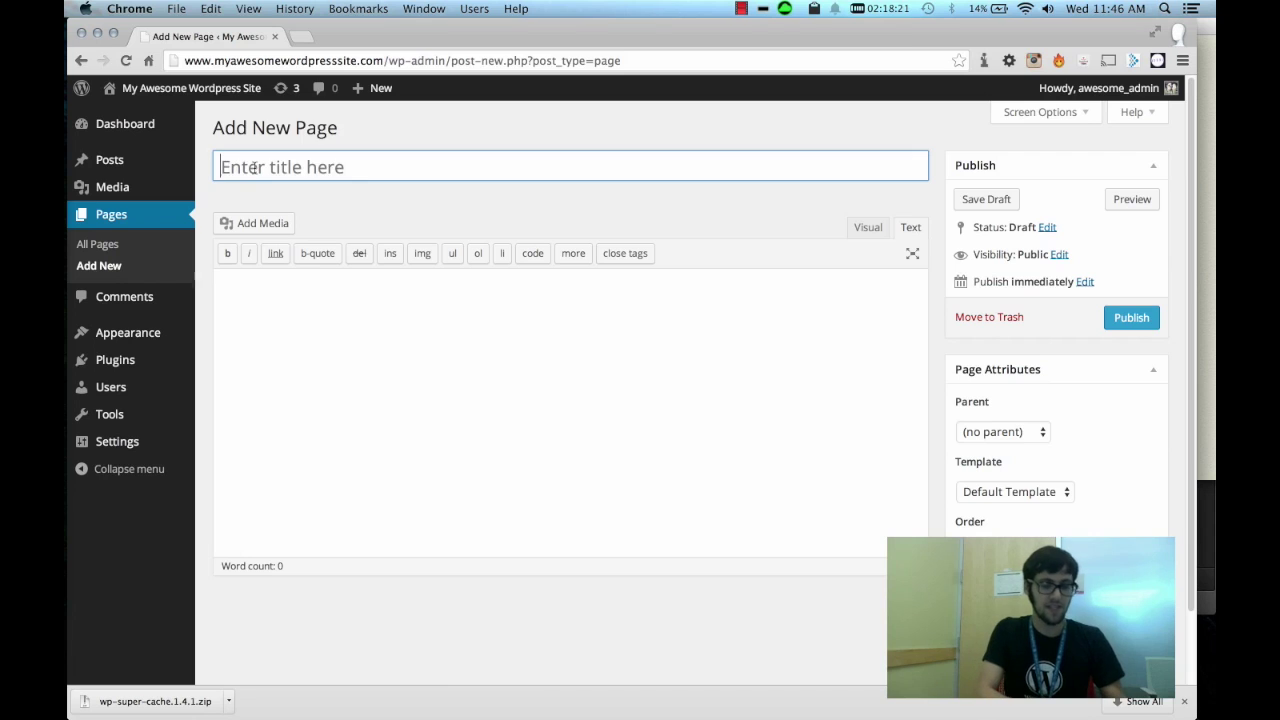
{"action": "type", "text": "Aesome"}
{"action": "key", "text": "BackSpace"}
{"action": "key", "text": "BackSpace"}
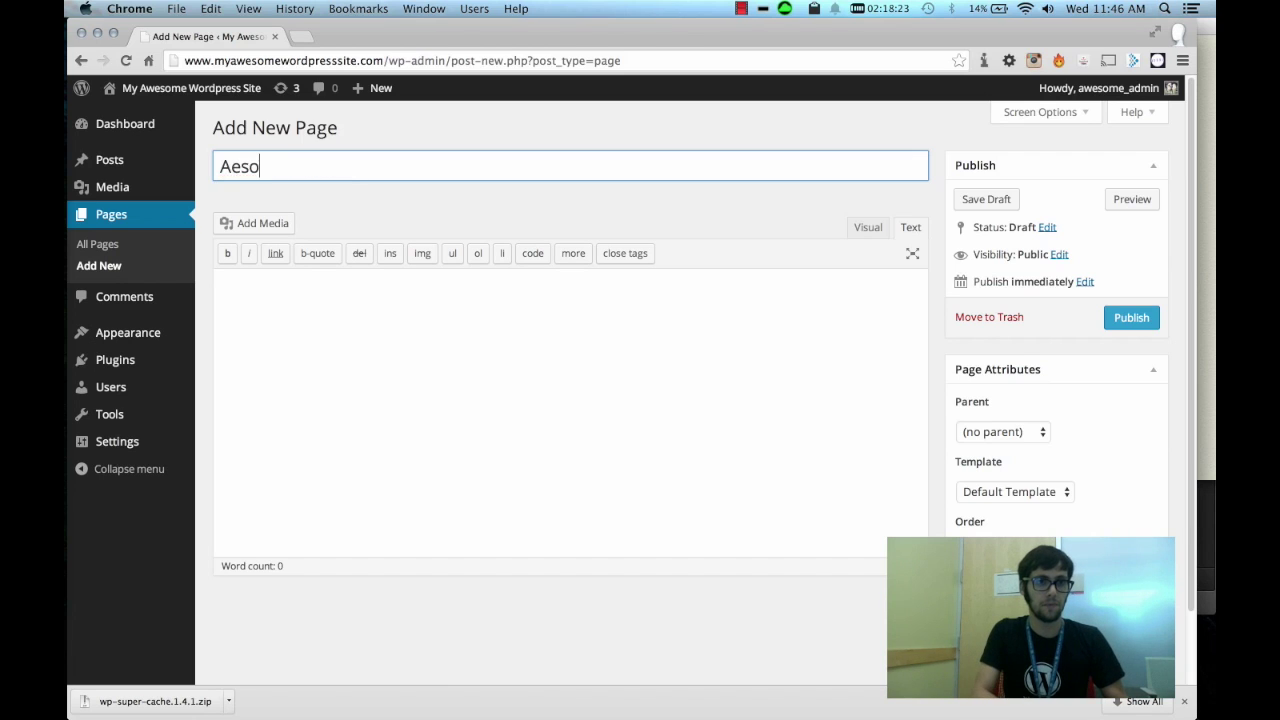
{"action": "key", "text": "BackSpace"}
{"action": "key", "text": "BackSpace"}
{"action": "key", "text": "BackSpace"}
{"action": "type", "text": "wesome Page"}
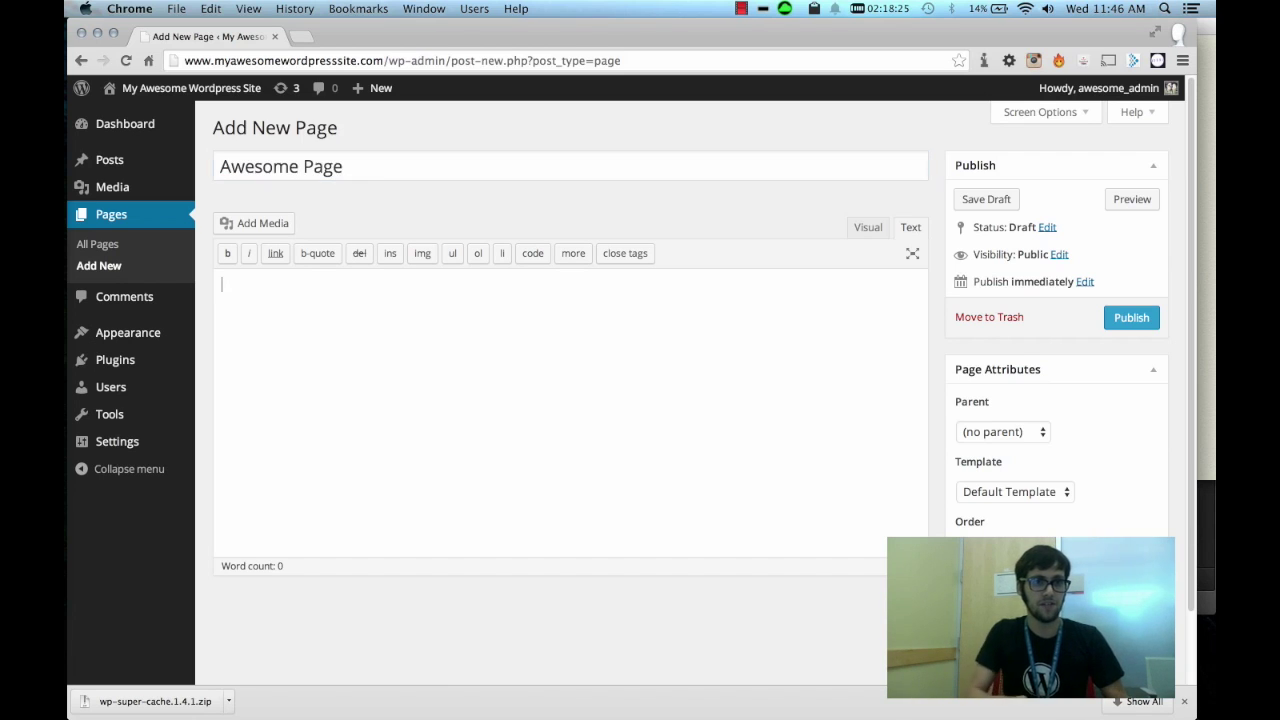
{"action": "left_click", "coordinate": [282, 228]}
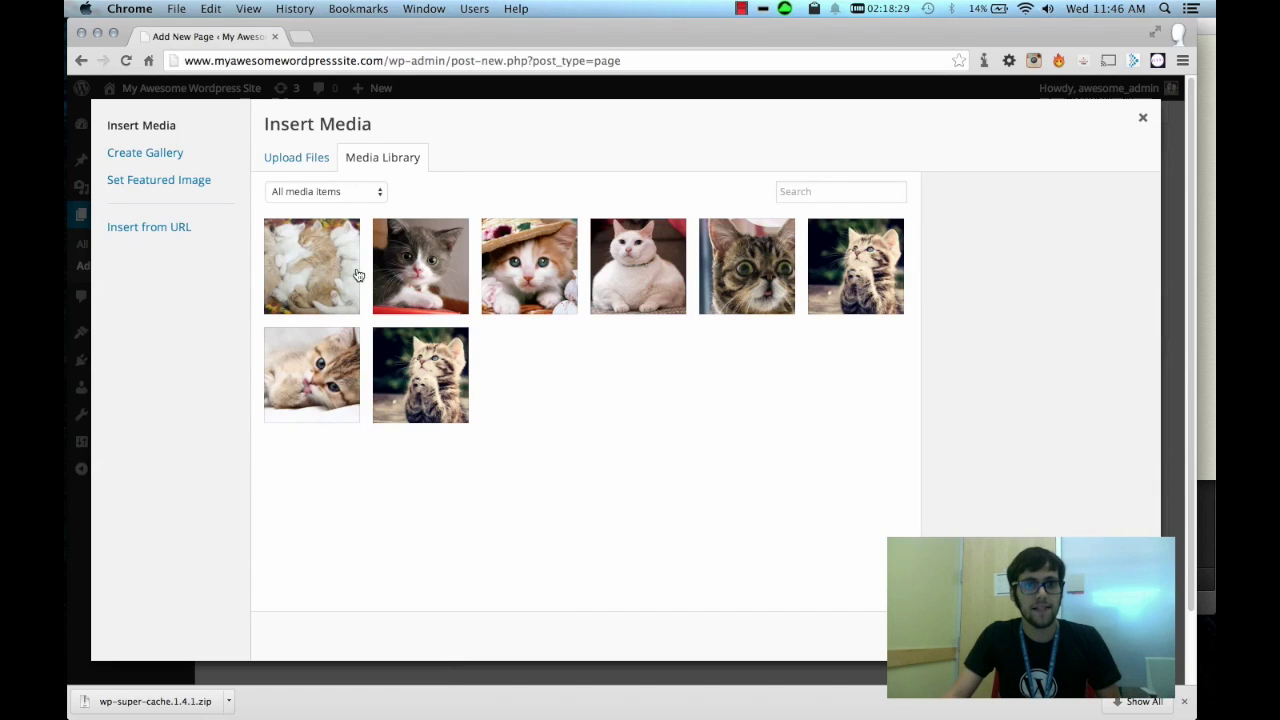
- Insert the wide-eyed Lil Bub tabby cat image into the page
{"action": "left_click", "coordinate": [776, 308]}
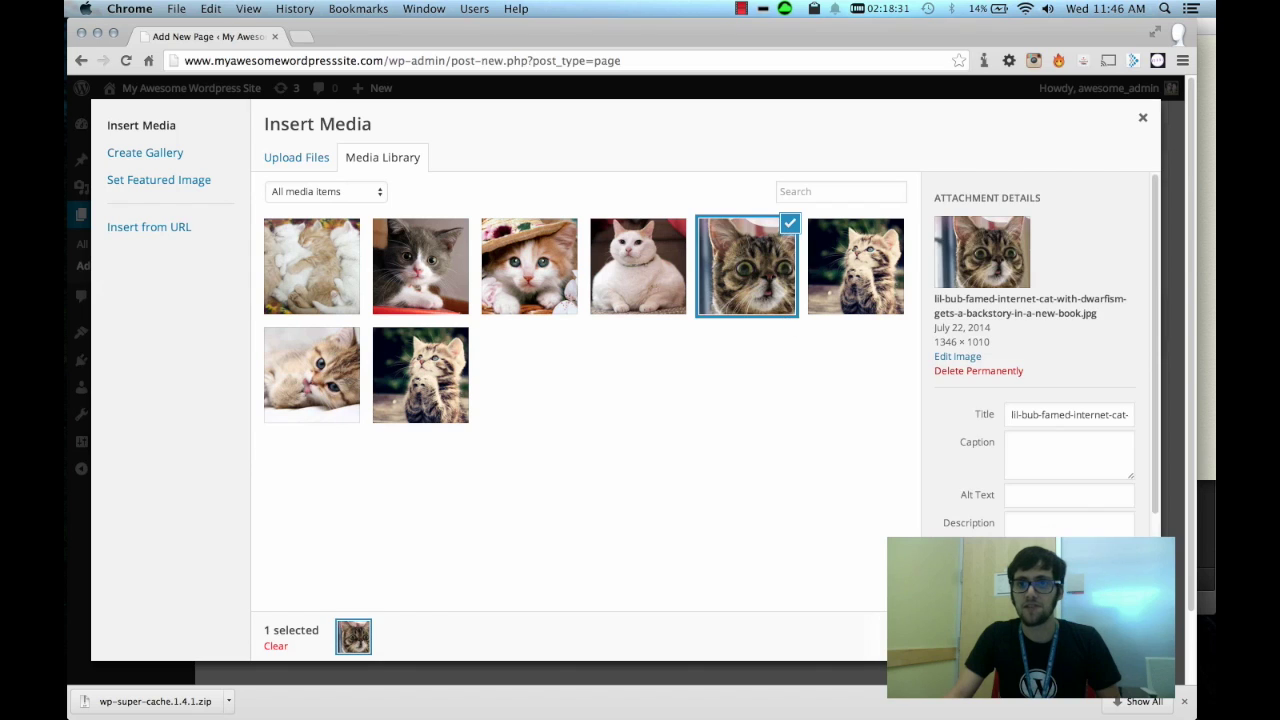
{"action": "left_click", "coordinate": [1100, 640]}
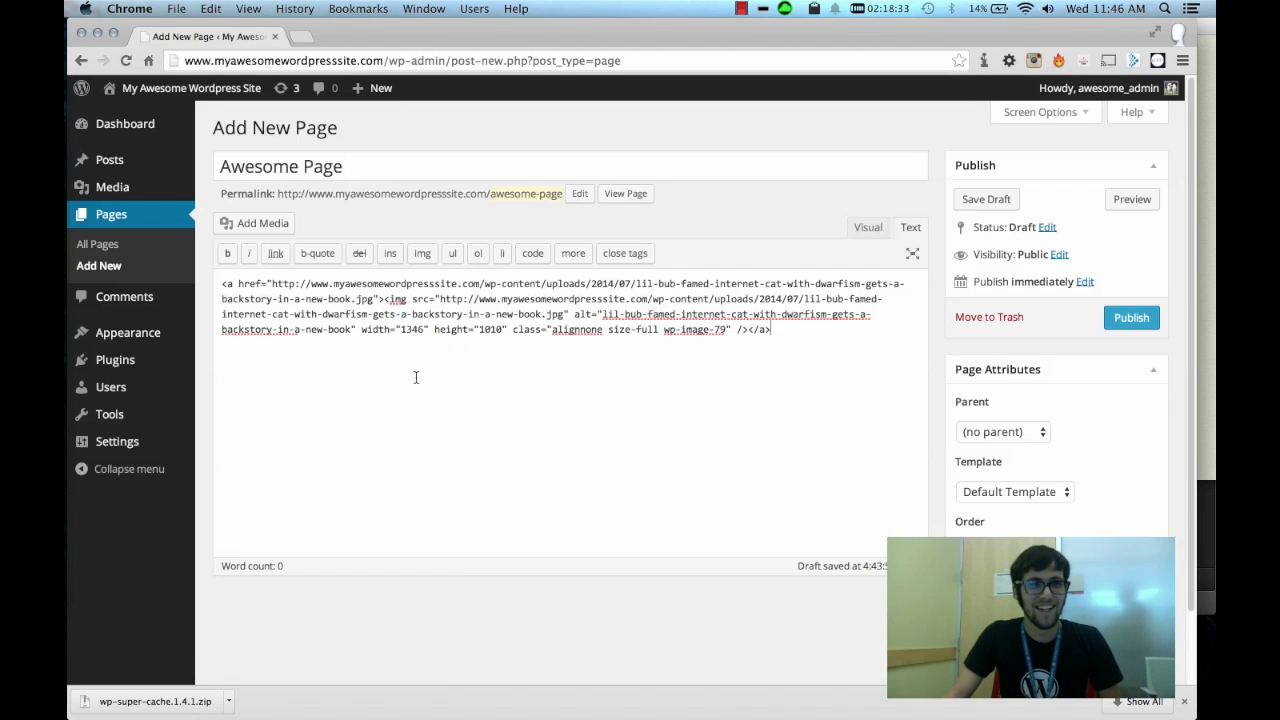
{"action": "left_click_drag", "start_coordinate": [813, 356], "coordinate": [239, 264]}
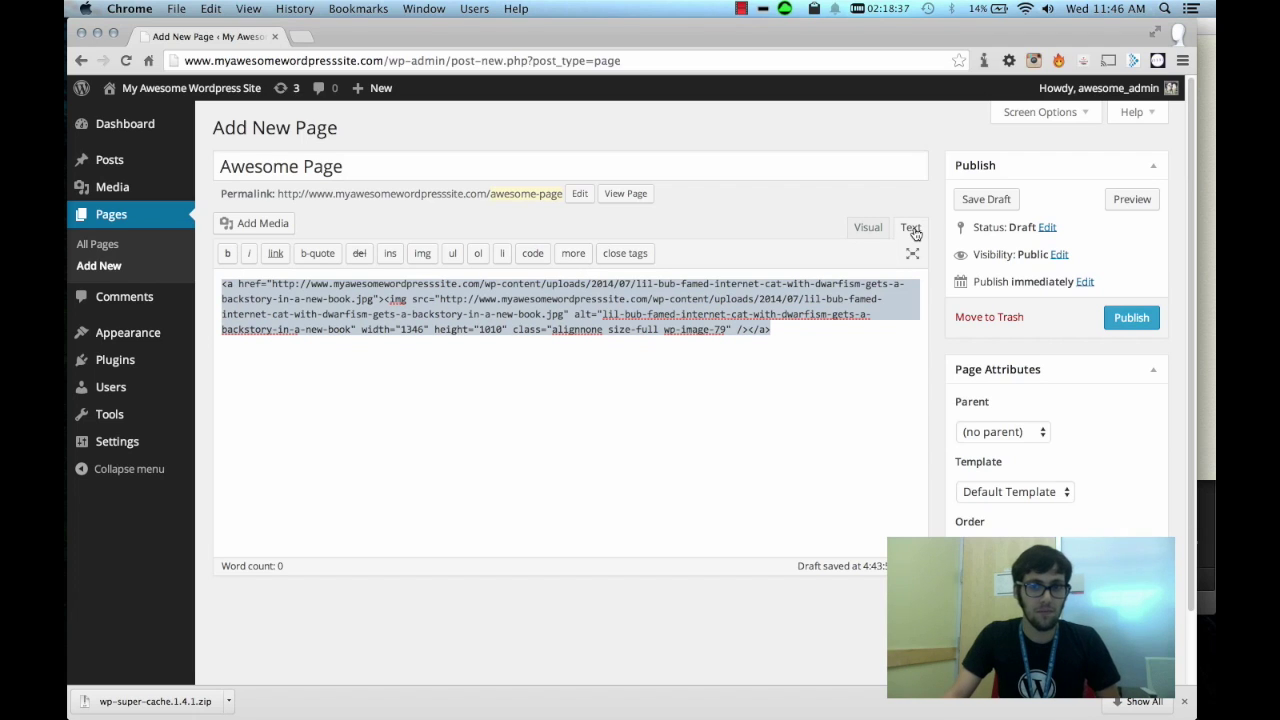
{"action": "left_click", "coordinate": [814, 342]}
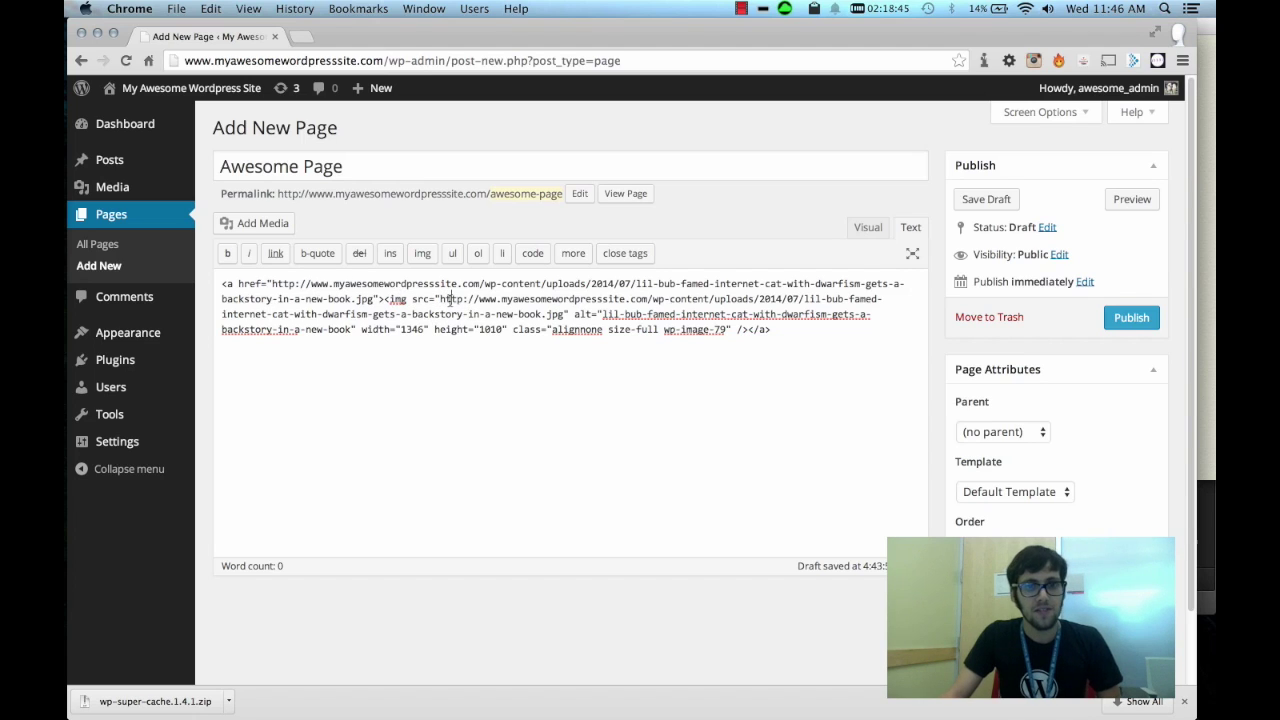
- Check the site address in the image's source code, then publish Awesome Page
{"action": "left_click_drag", "start_coordinate": [440, 299], "coordinate": [654, 300]}
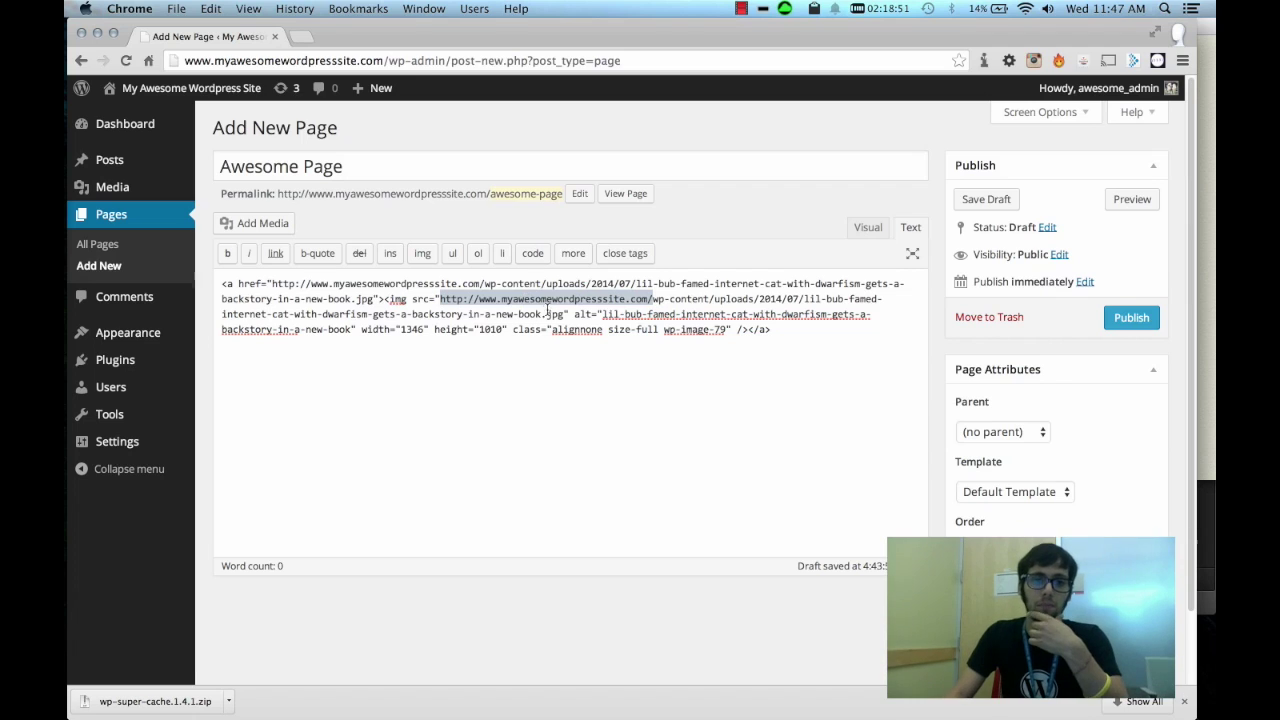
{"action": "left_click", "coordinate": [504, 299]}
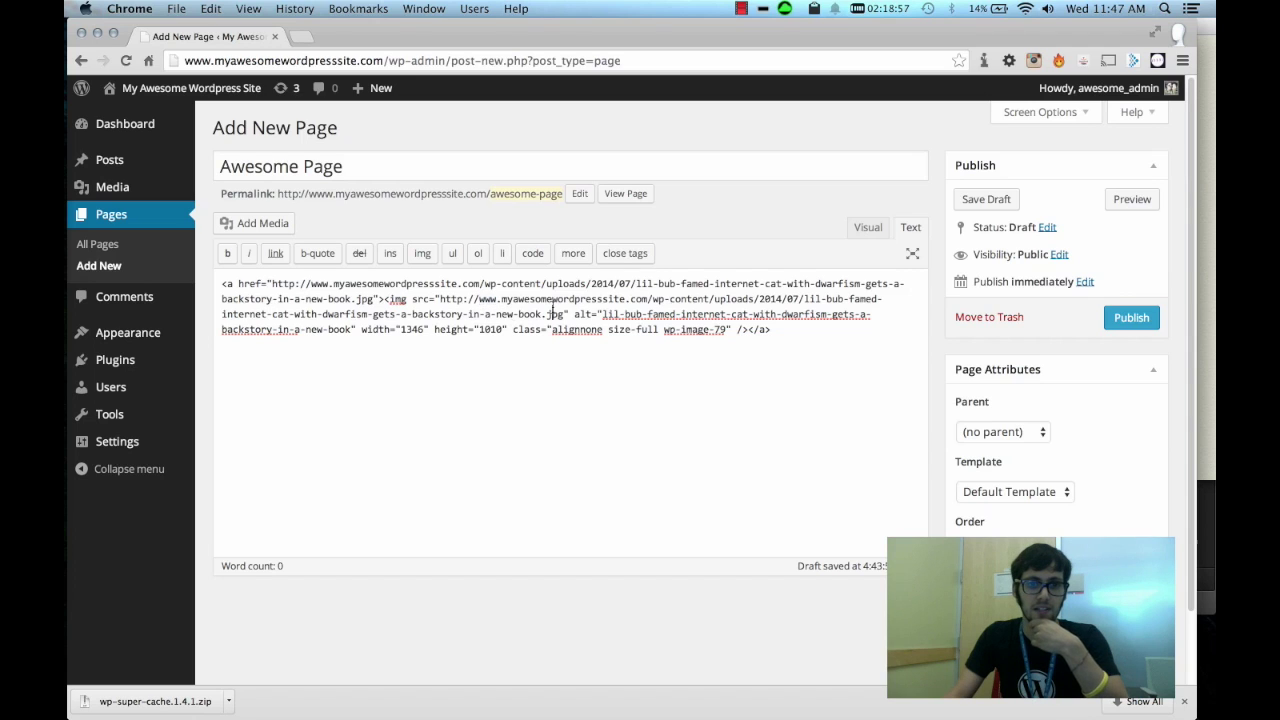
{"action": "left_click", "coordinate": [554, 313]}
{"action": "left_click", "coordinate": [1131, 317]}
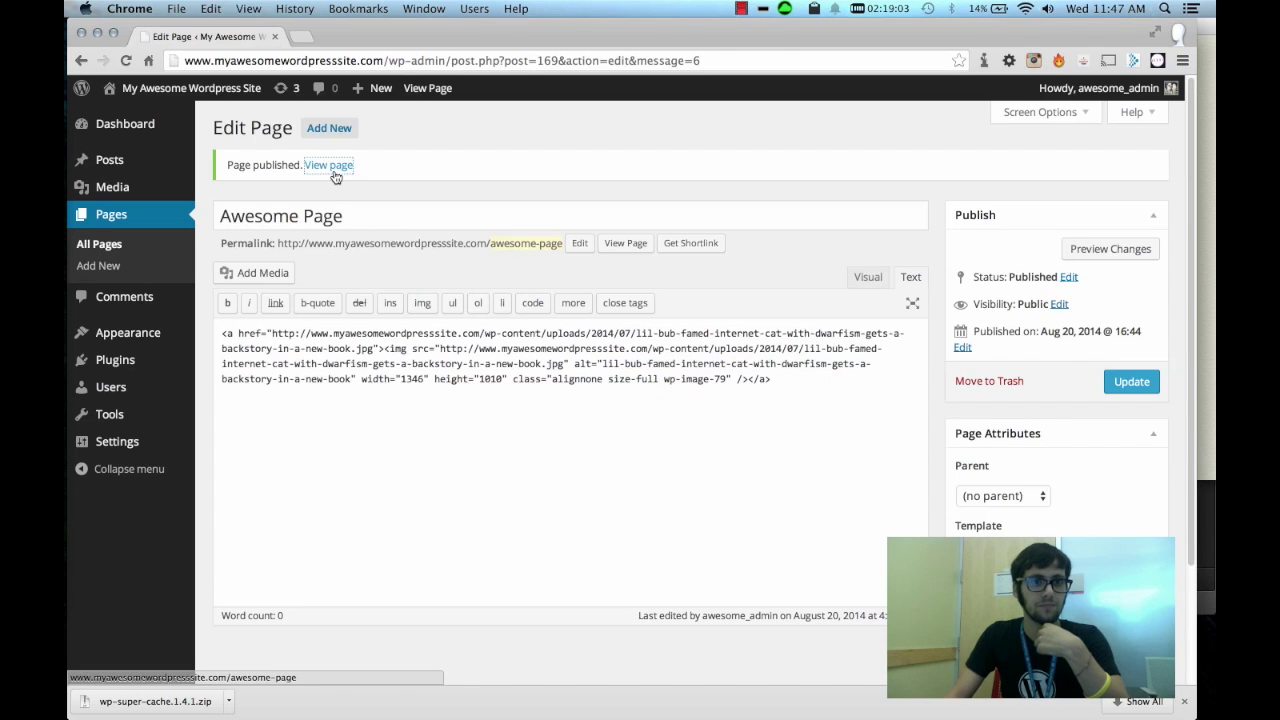
- View the live Awesome Page and open its cat image in a new tab to confirm the cdn URL
{"action": "left_click", "coordinate": [334, 167]}
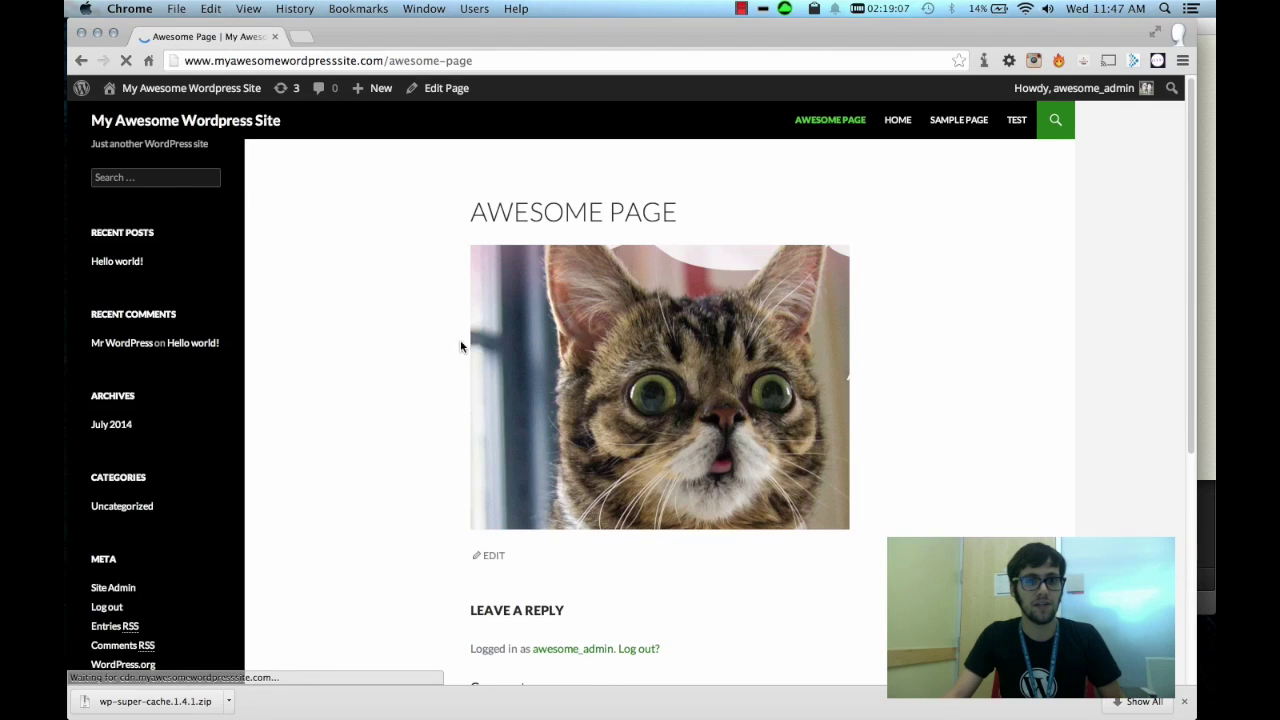
{"action": "right_click", "coordinate": [579, 322]}
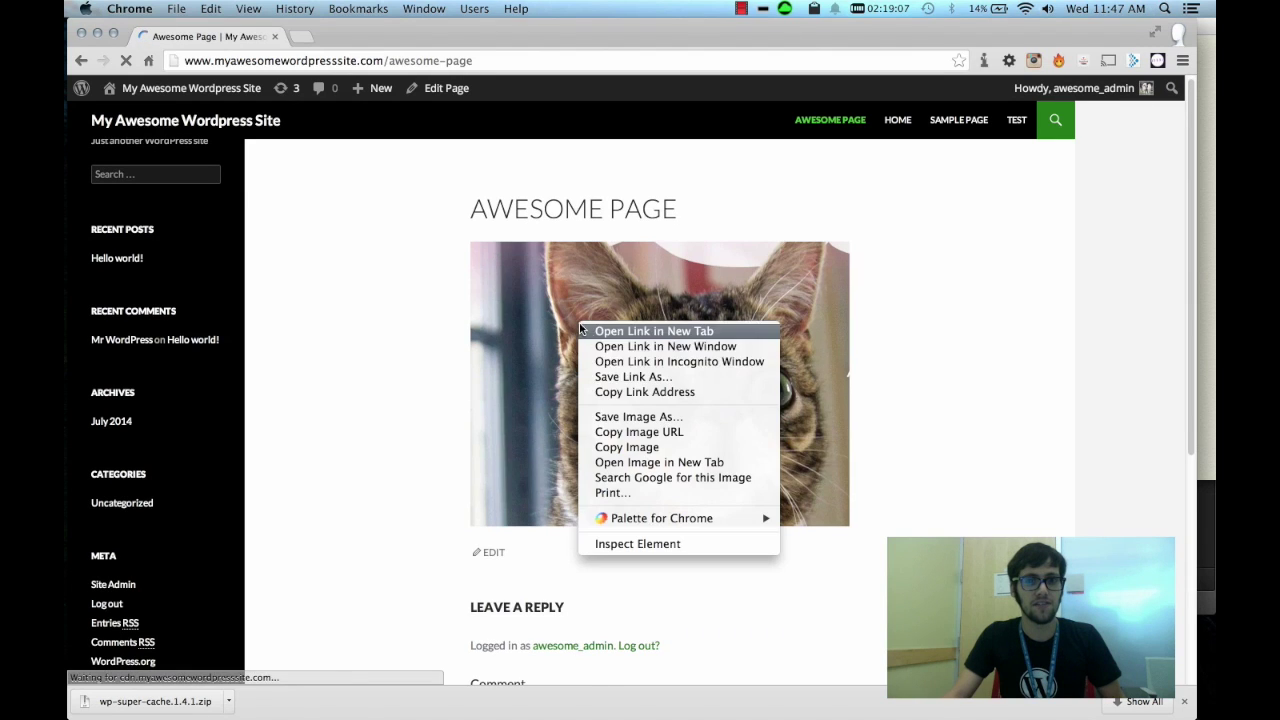
{"action": "left_click", "coordinate": [636, 463]}
{"action": "left_click", "coordinate": [345, 38]}
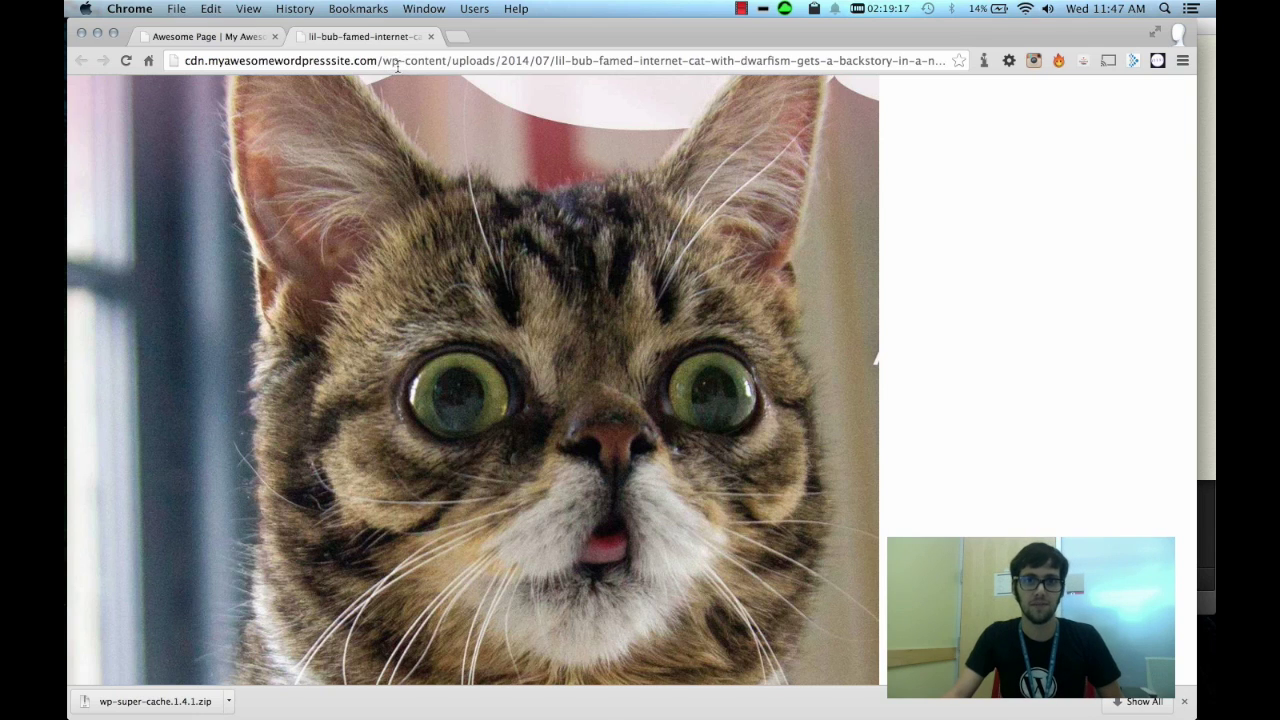
{"action": "left_click", "coordinate": [241, 38]}
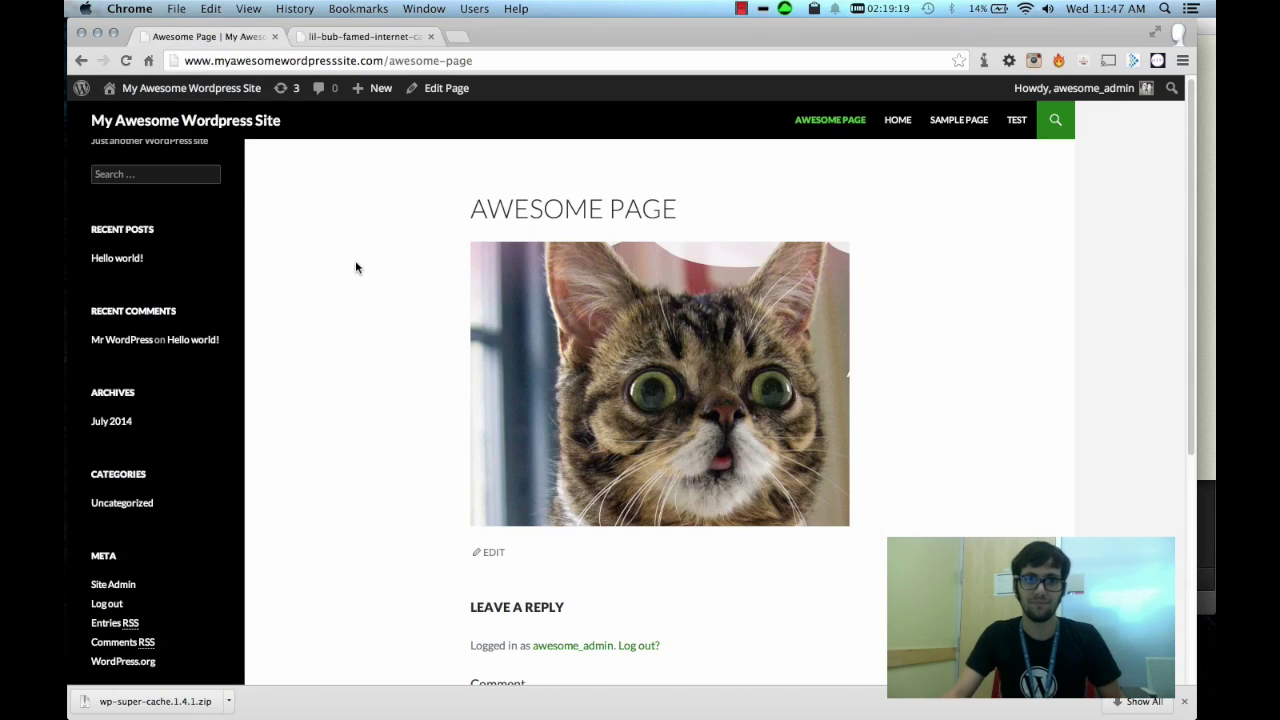